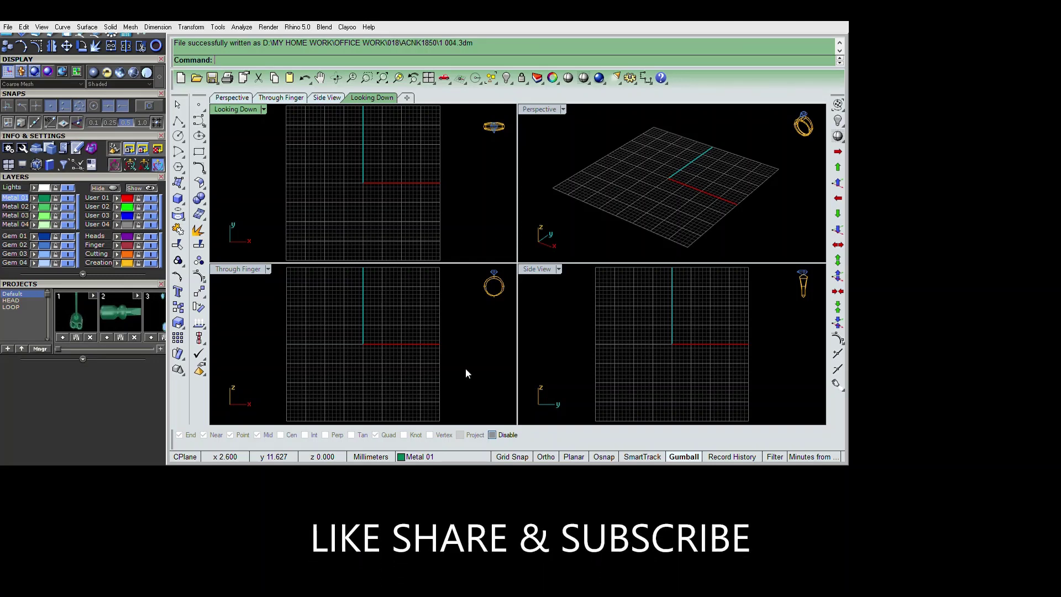
Step: Activate the Through Finger view and place a USA size 7 ring rail circle (17.33 mm) at the origin
click(466, 370)
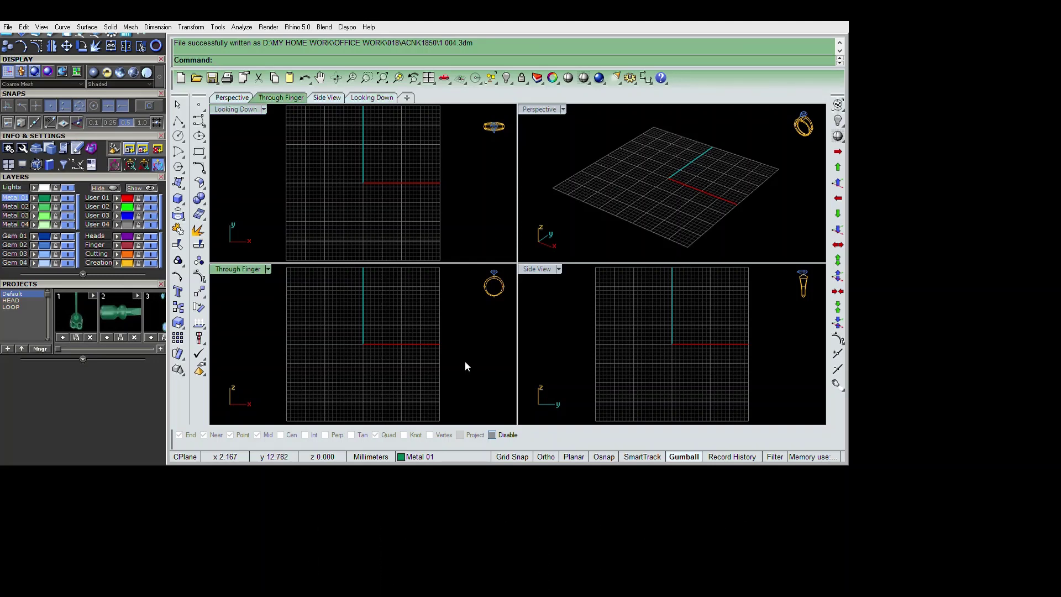
click(429, 368)
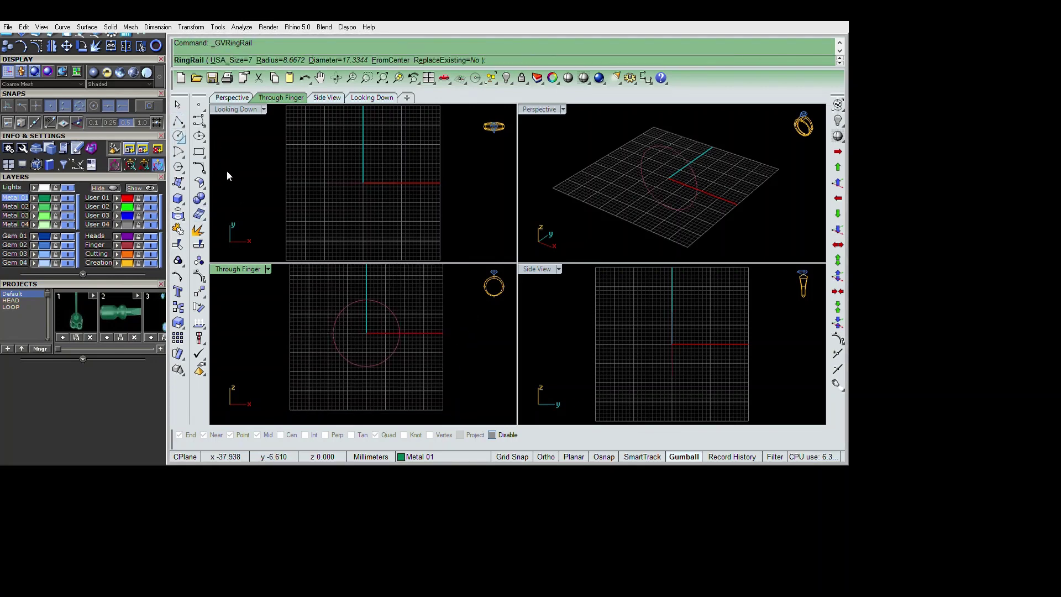
key(Return)
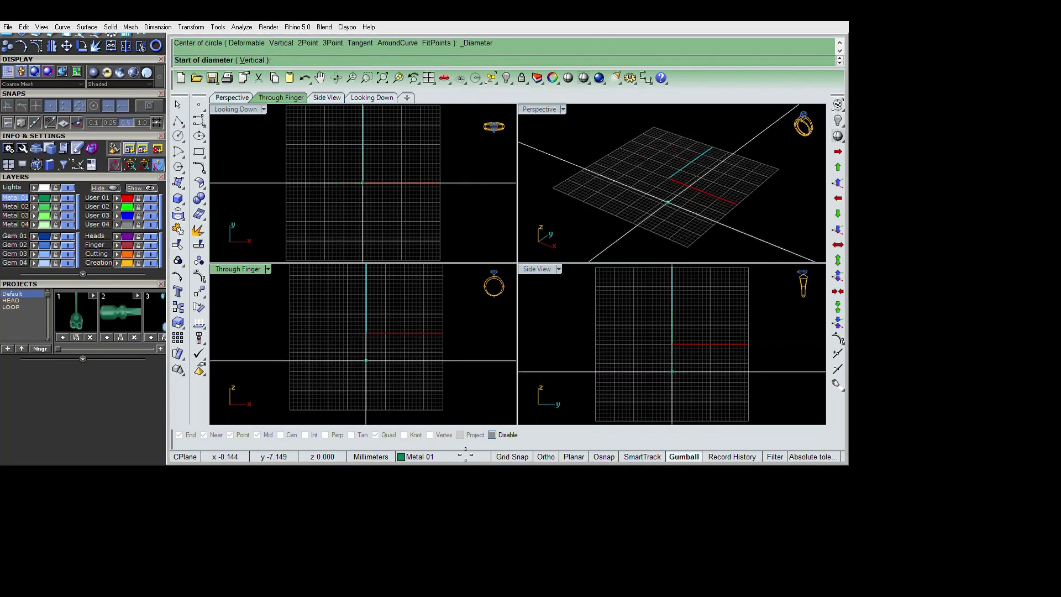
key(Escape)
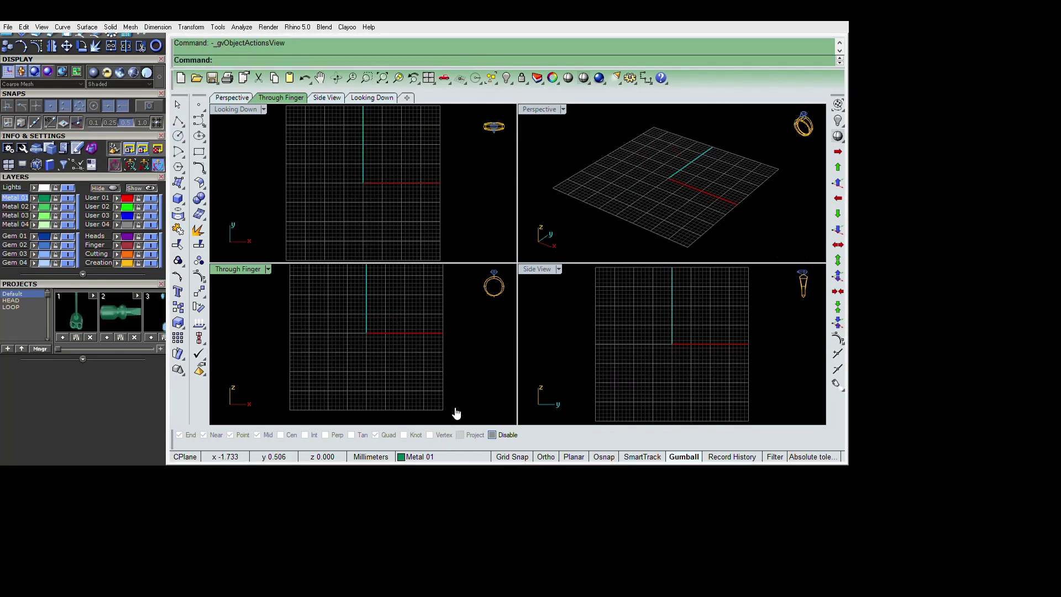
click(485, 345)
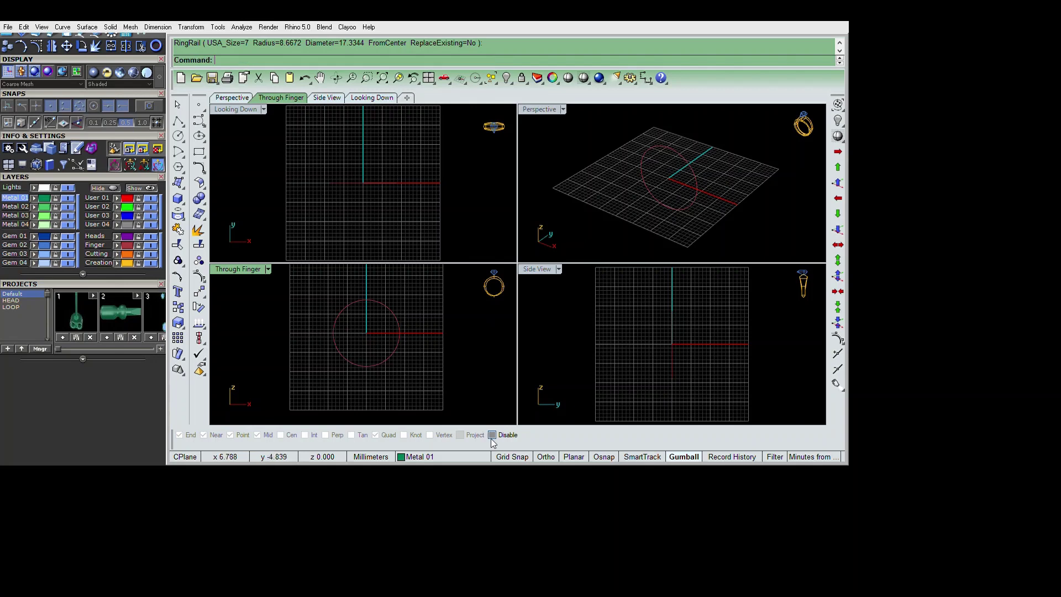
click(178, 136)
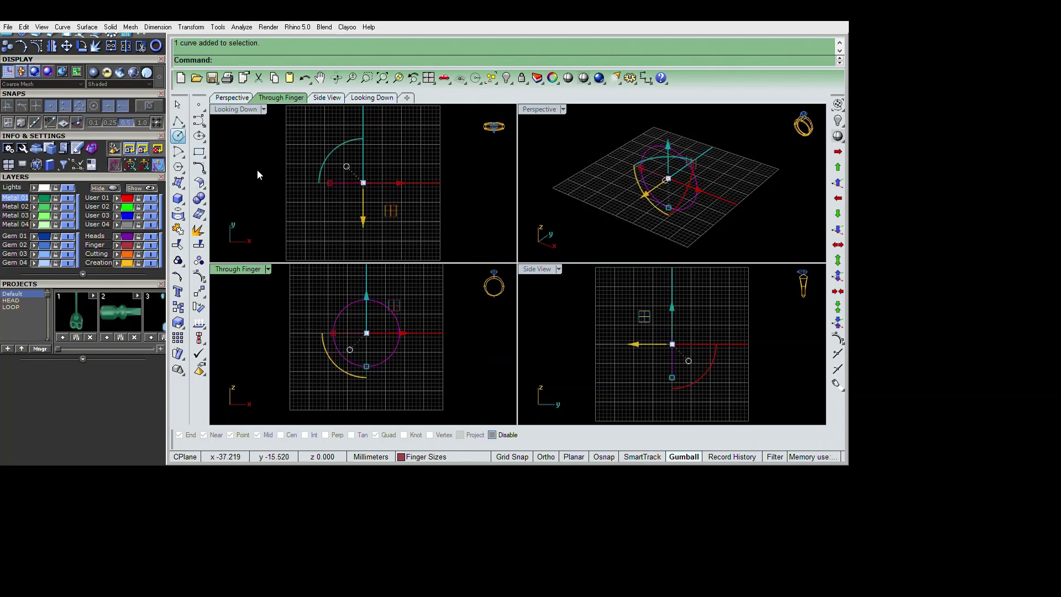
Step: Draw small diameter guide circles on the finger circle's quad points, a 4 mm one on top
click(367, 365)
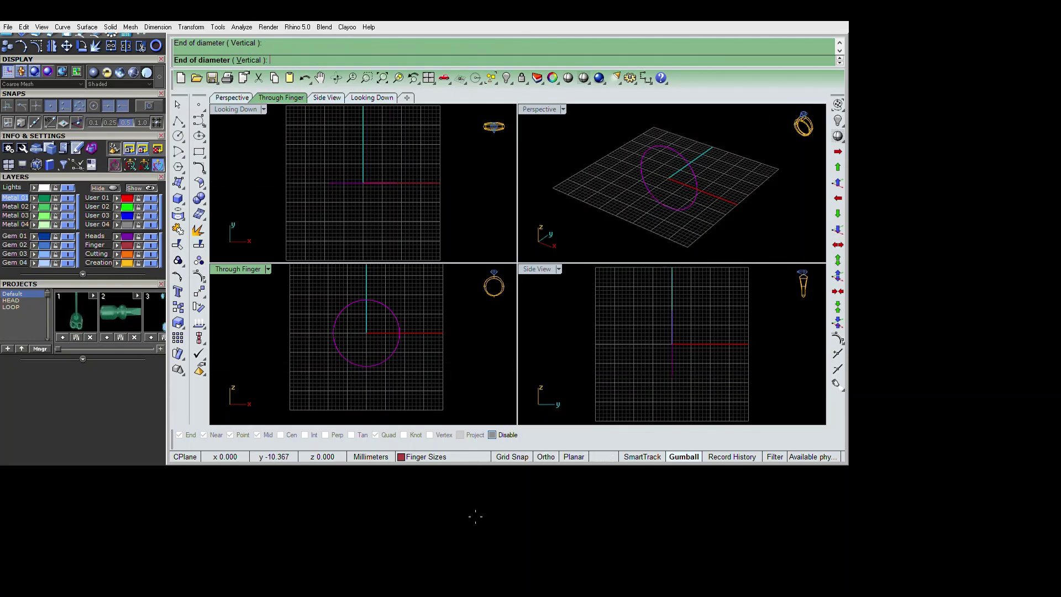
key(Escape)
key(Return)
click(398, 334)
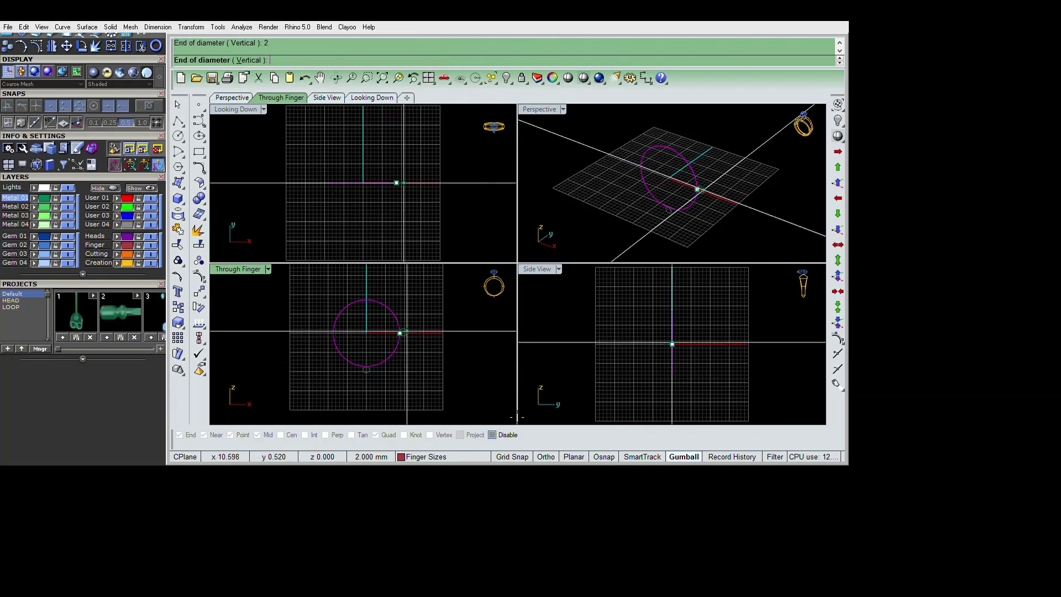
click(518, 417)
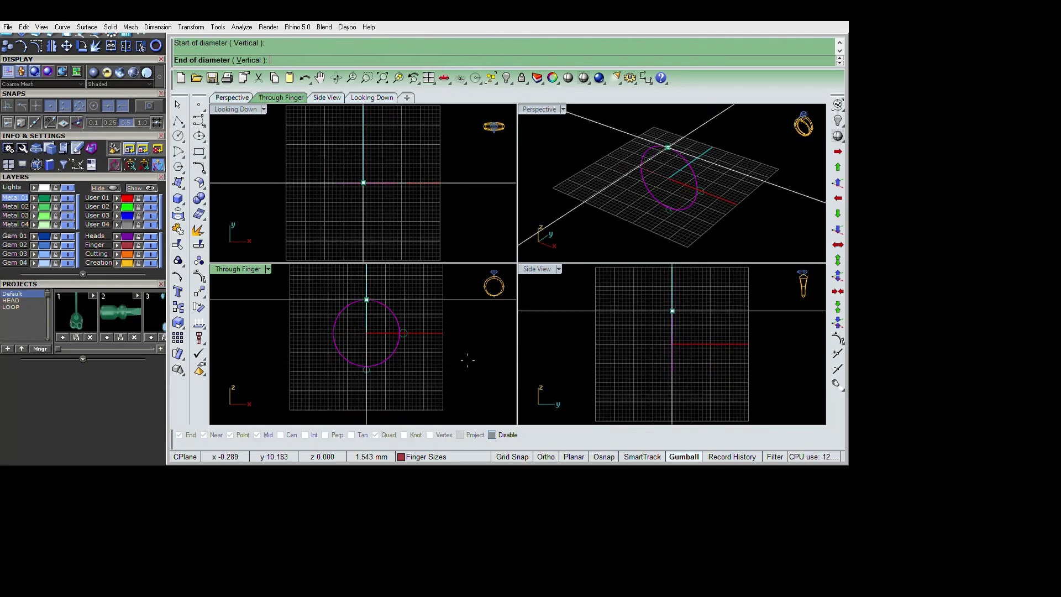
text(4)
key(Return)
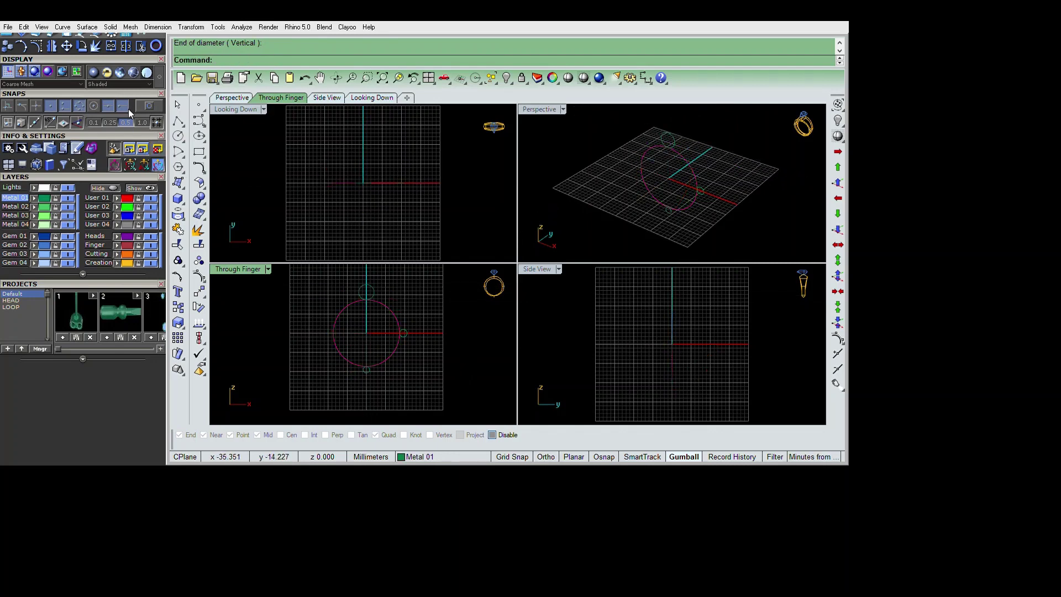
Step: Scroll the left dock down to the Gem Loader
scroll(130, 112, up, 2)
scroll(66, 133, up, 2)
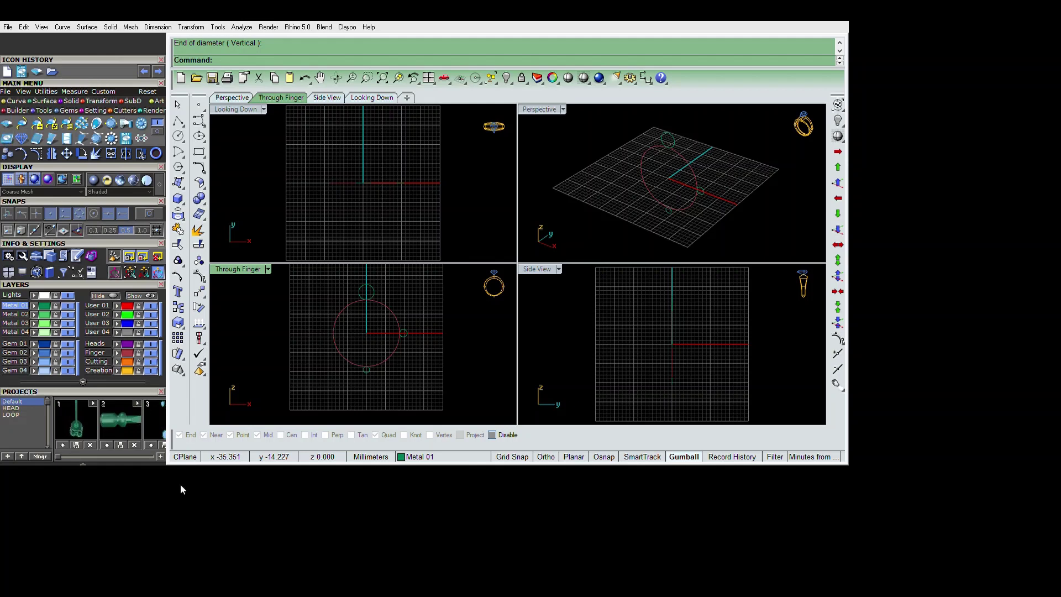
scroll(110, 371, down, 5)
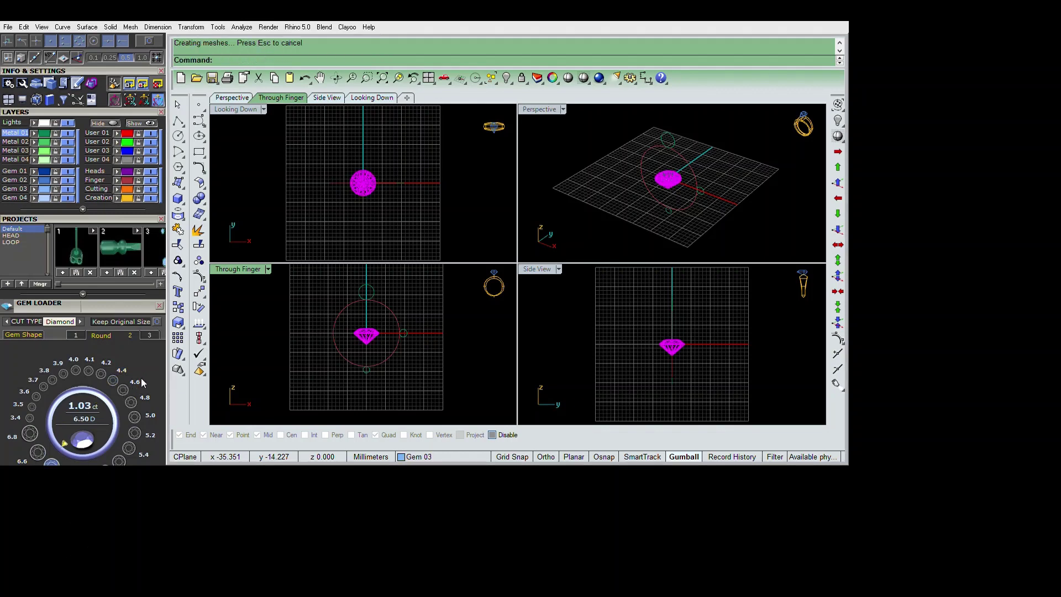
Step: Place a 5.20 mm (0.53 ct) round diamond just above the finger circle in the maximized Through Finger view
scroll(143, 363, down, 1)
scroll(142, 349, down, 1)
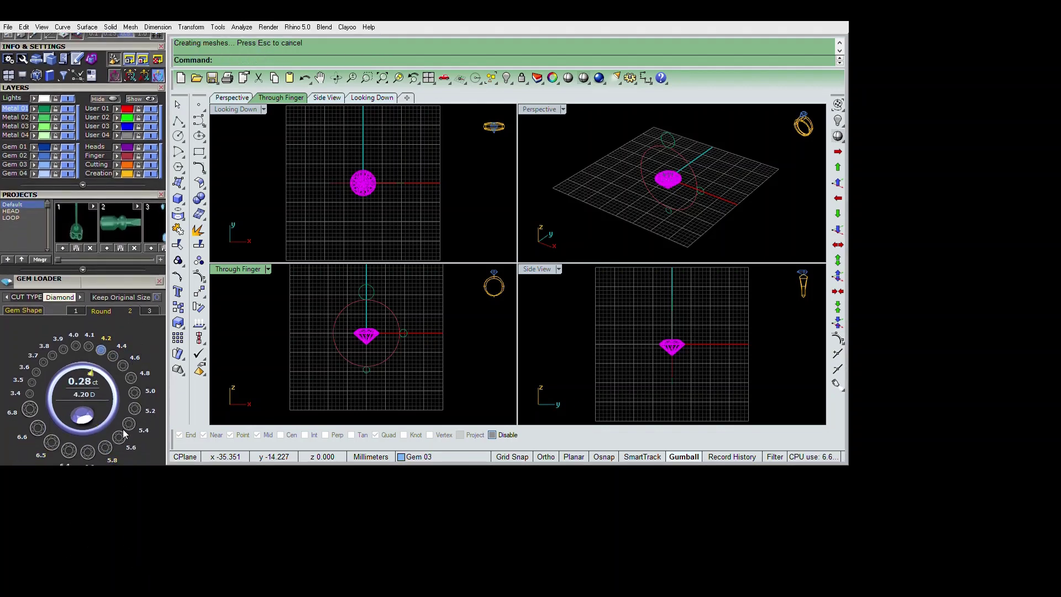
key(ctrl+m)
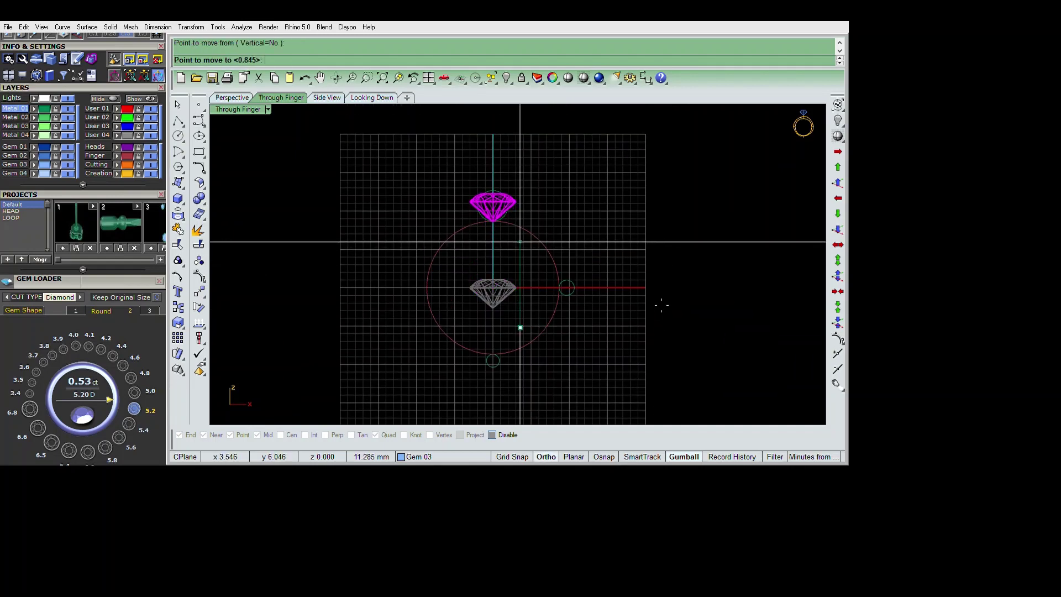
scroll(636, 272, up, 5)
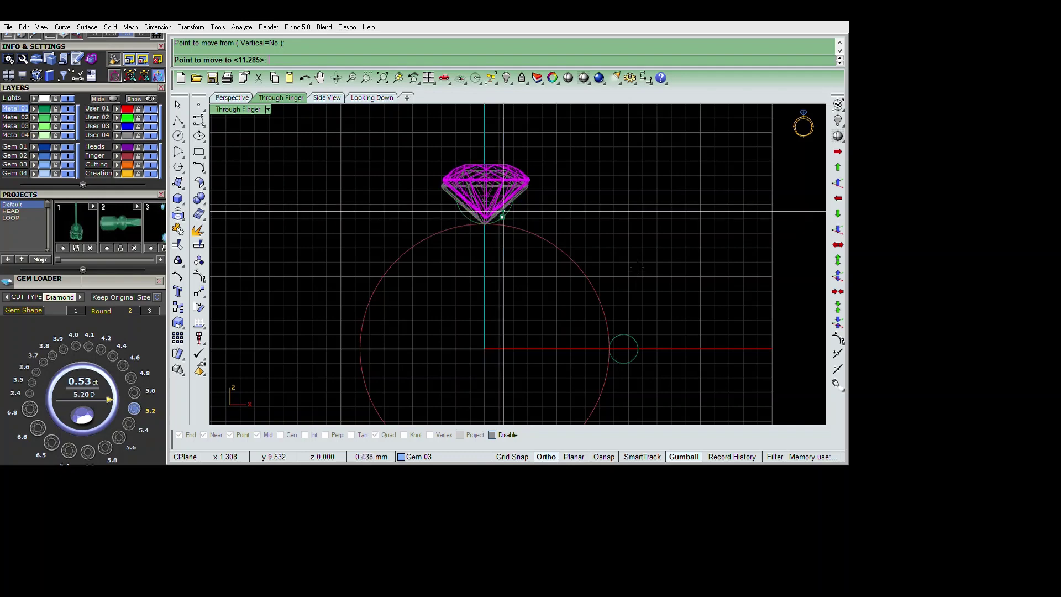
click(503, 210)
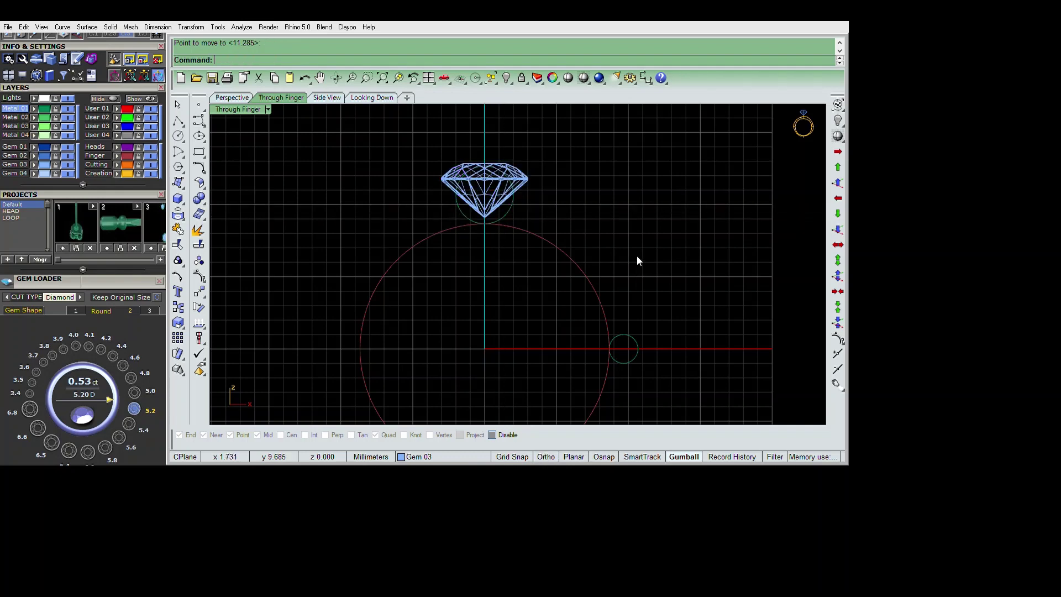
scroll(640, 291, down, 1)
scroll(641, 309, down, 1)
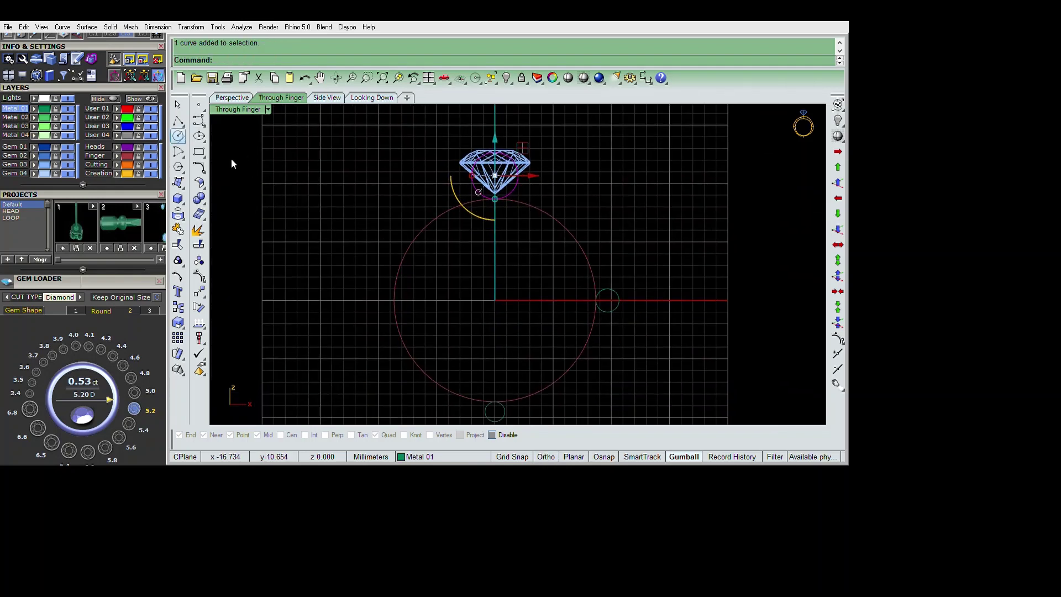
Step: Scale the small guide circle under the gem and delete the leftover circle
right_drag(591, 299, 593, 311)
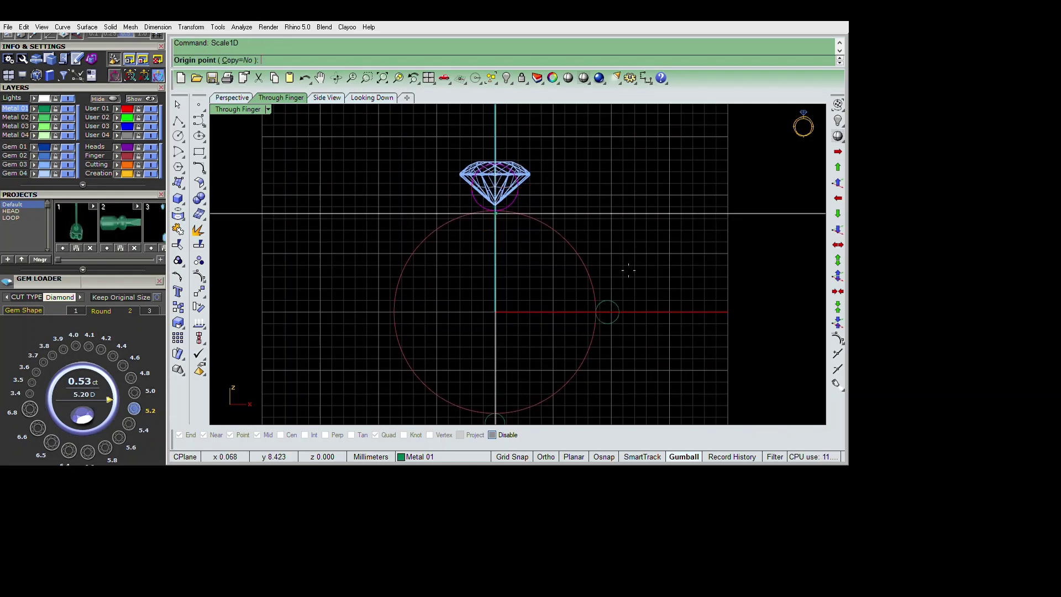
click(628, 268)
click(632, 230)
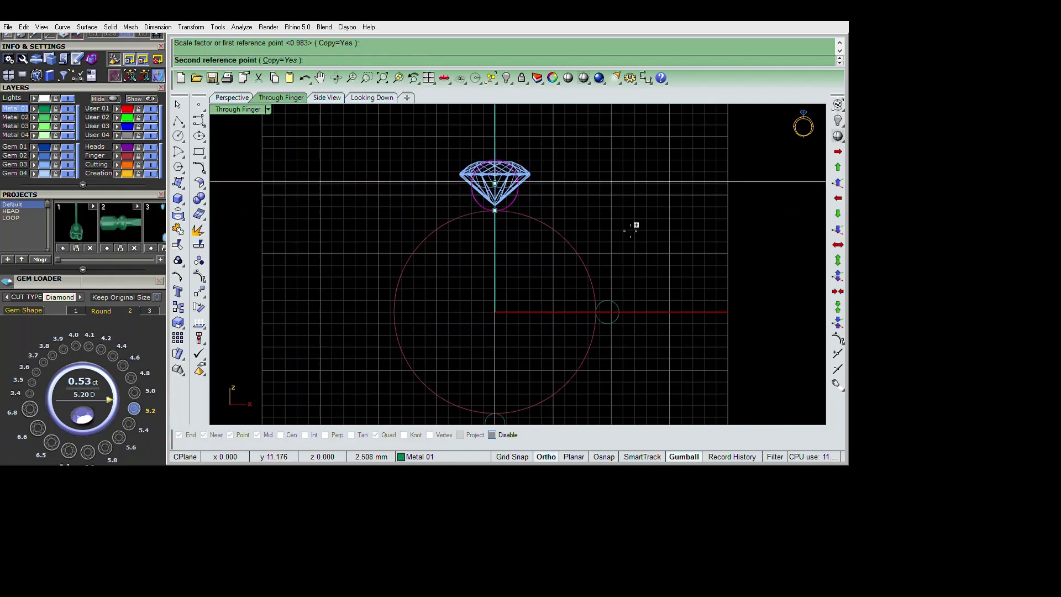
key(Escape)
key(Delete)
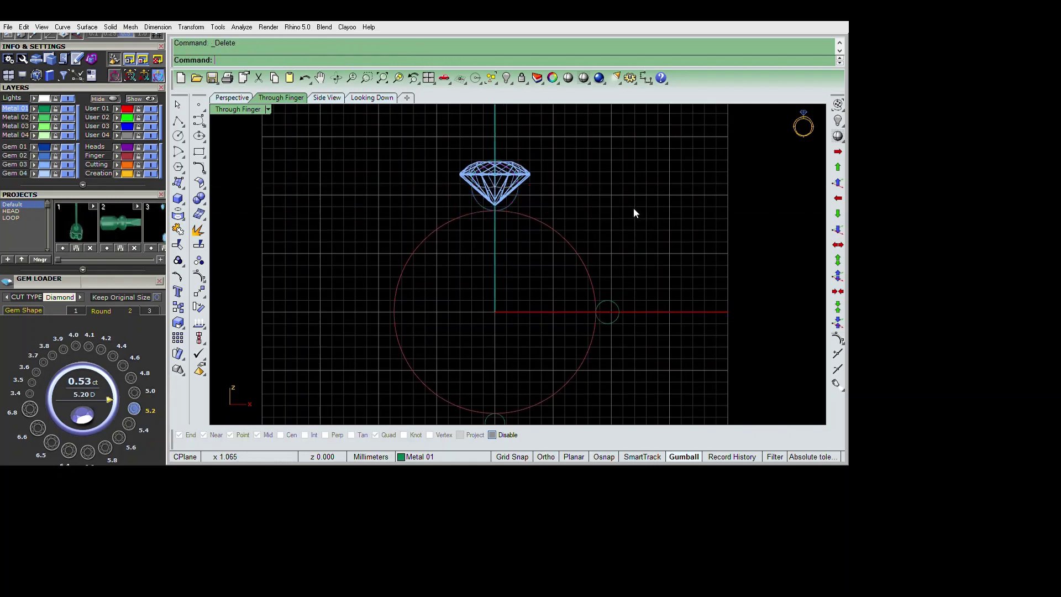
scroll(457, 239, down, 1)
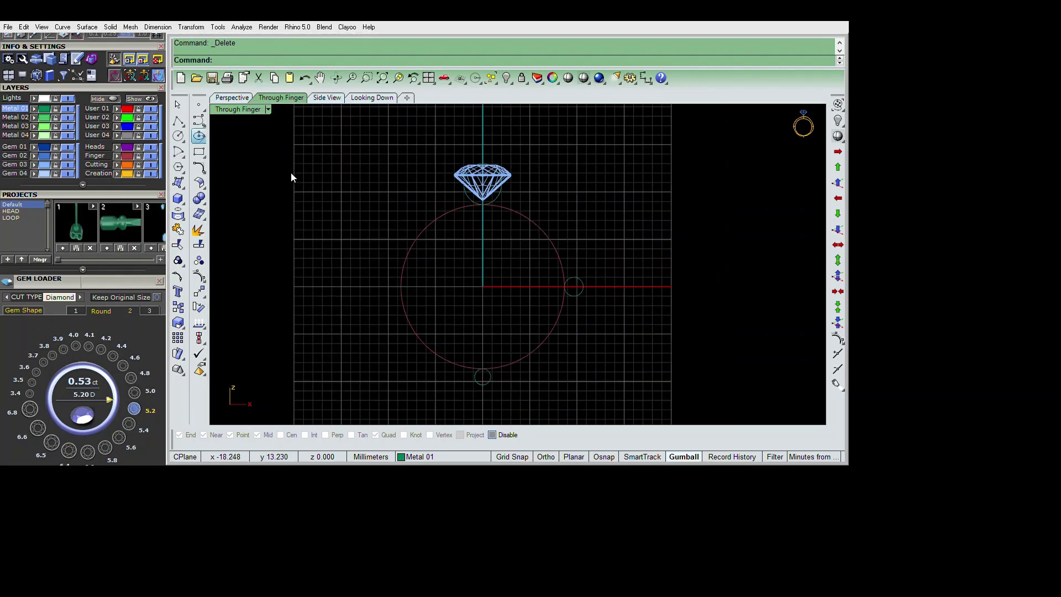
Step: Draw an ellipse from the diamond's base to below the ring, then window-select both outlines
key(e)
scroll(490, 186, up, 2)
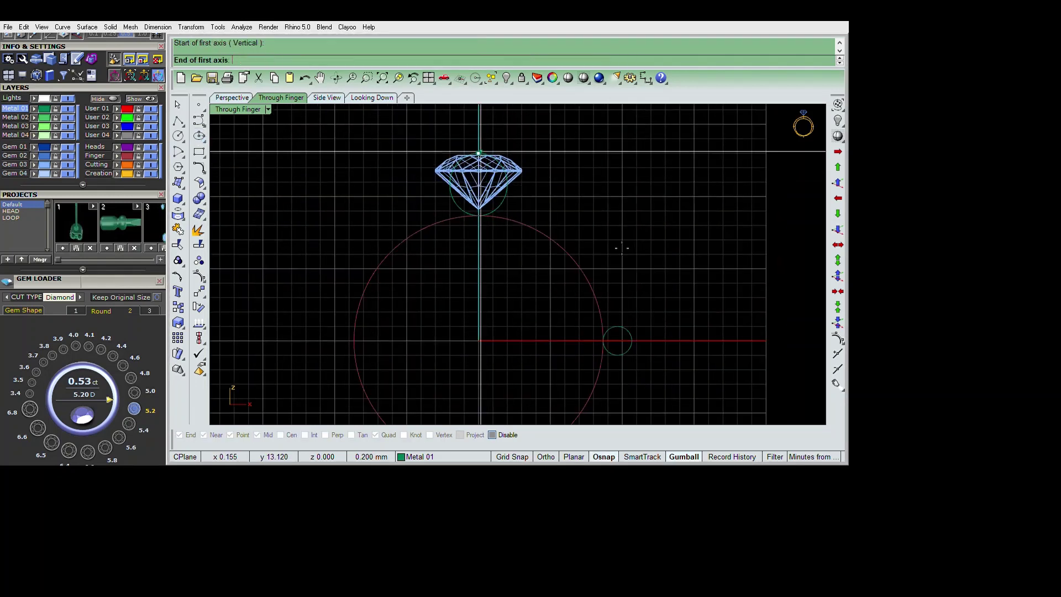
scroll(622, 247, down, 2)
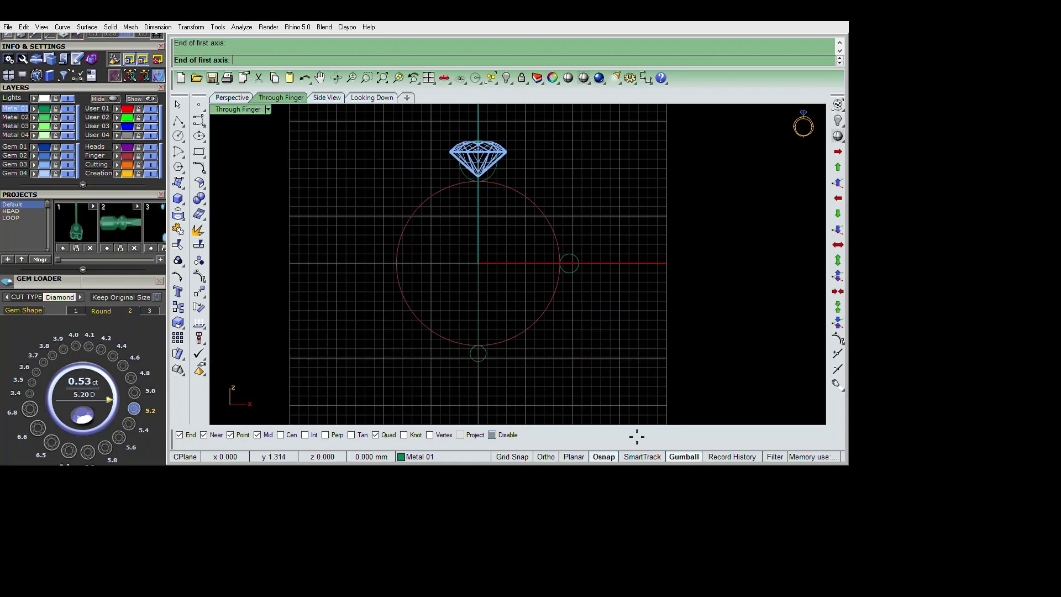
click(478, 362)
scroll(740, 298, up, 1)
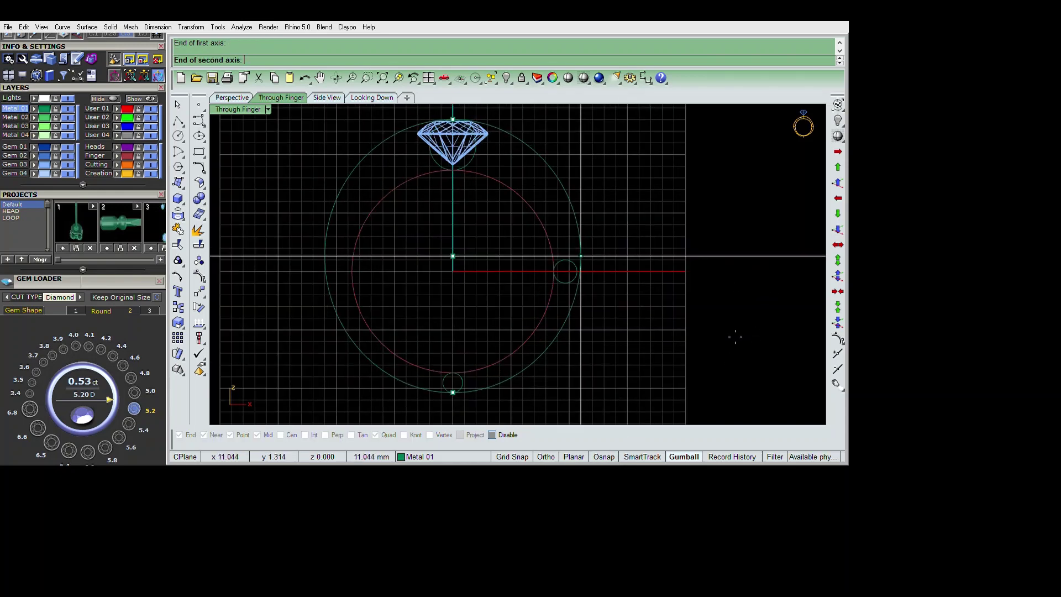
click(735, 337)
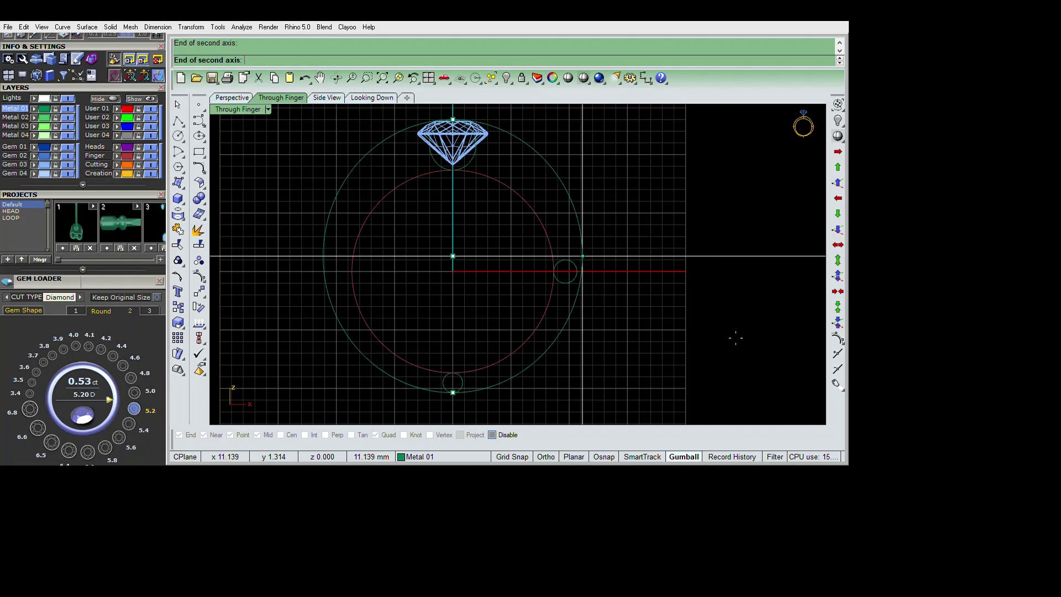
scroll(657, 360, down, 2)
drag(453, 391, 643, 239)
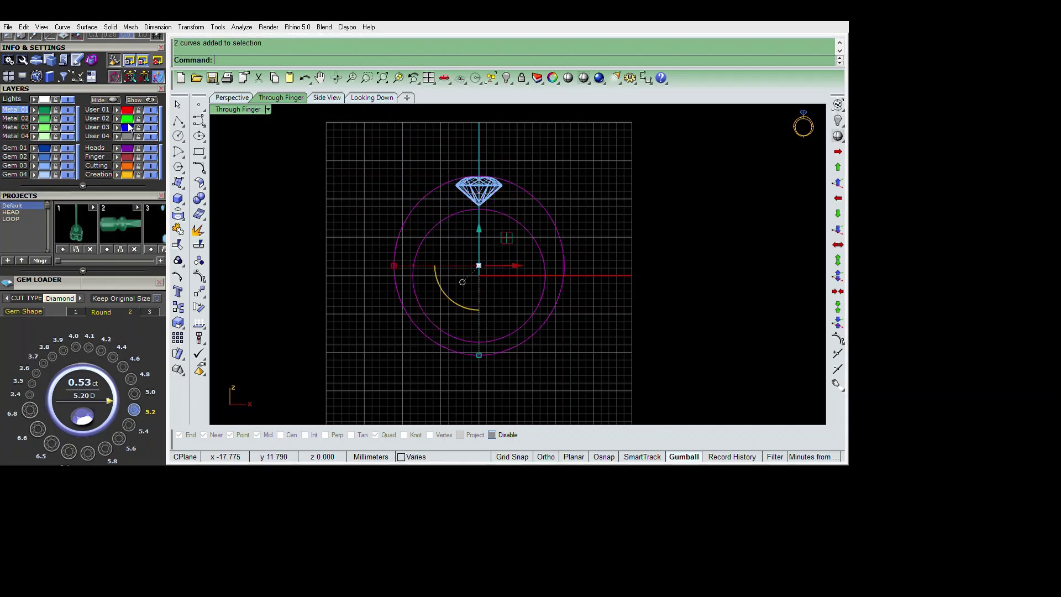
Step: Select the diamond and zoom in on it
scroll(133, 105, up, 2)
scroll(136, 99, up, 2)
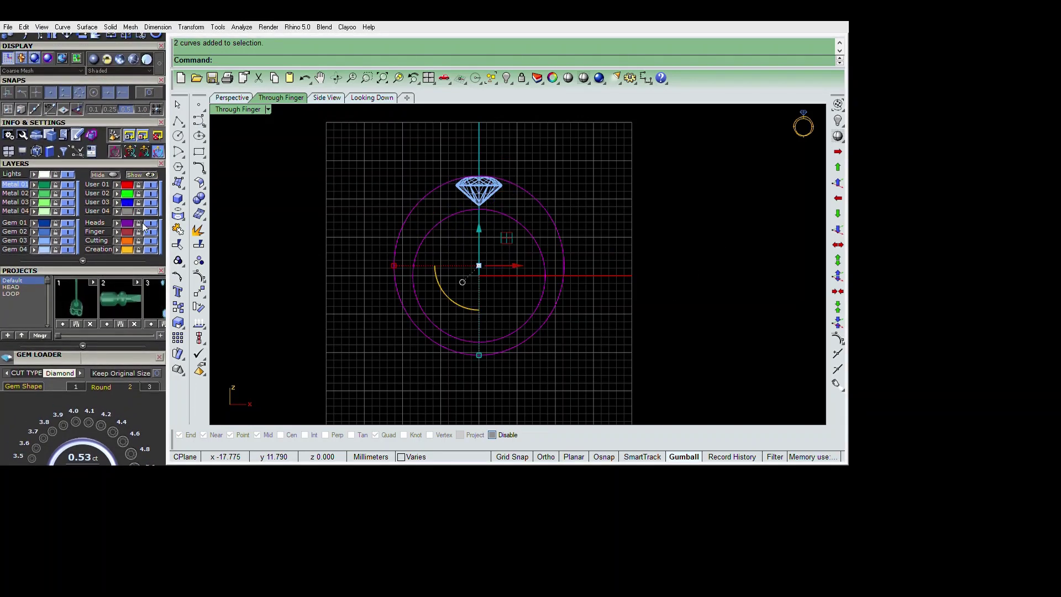
click(655, 238)
scroll(615, 231, up, 2)
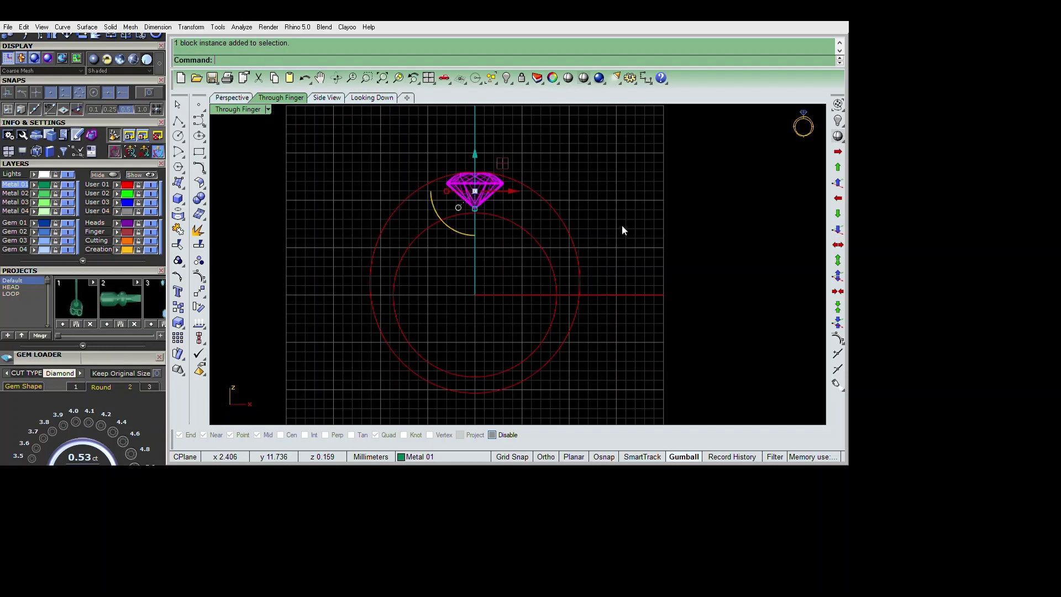
middle_click(626, 225)
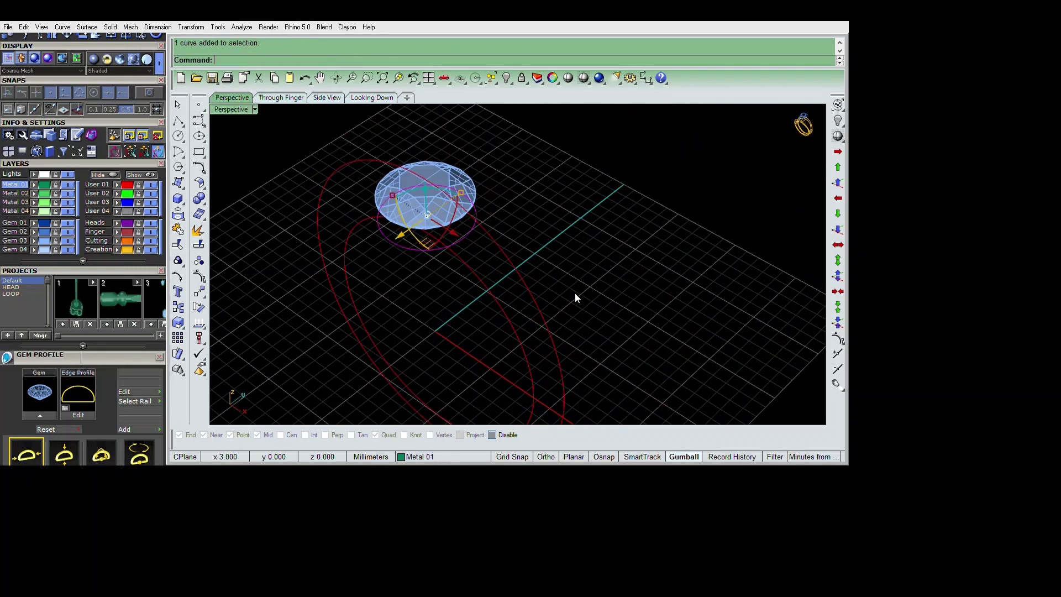
Step: Offset the finger circle outward (distance entries 2 and 5) into a larger concentric circle
text(offset)
key(Return)
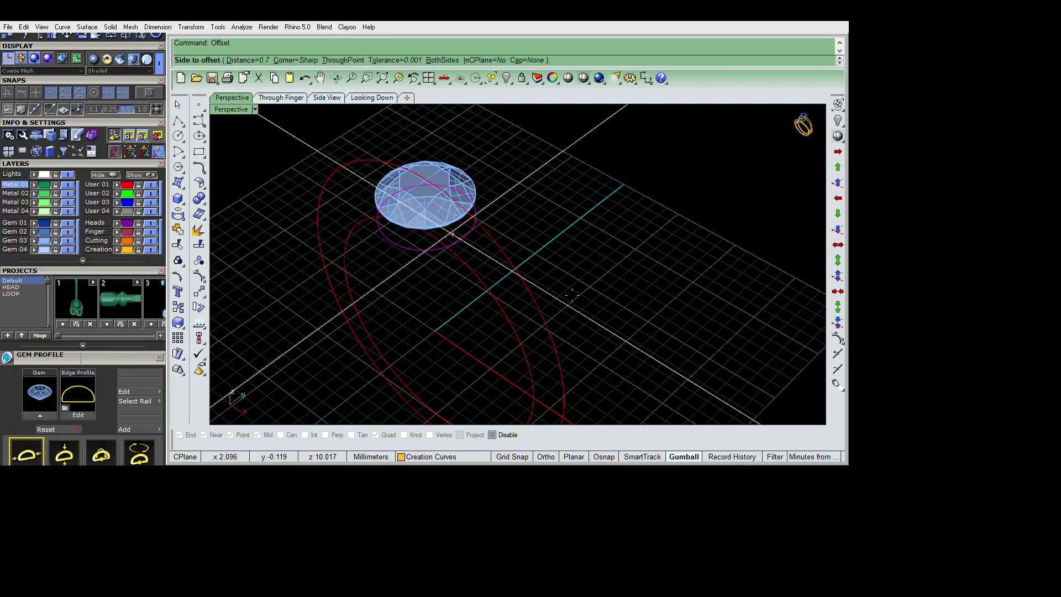
text(2)
key(Return)
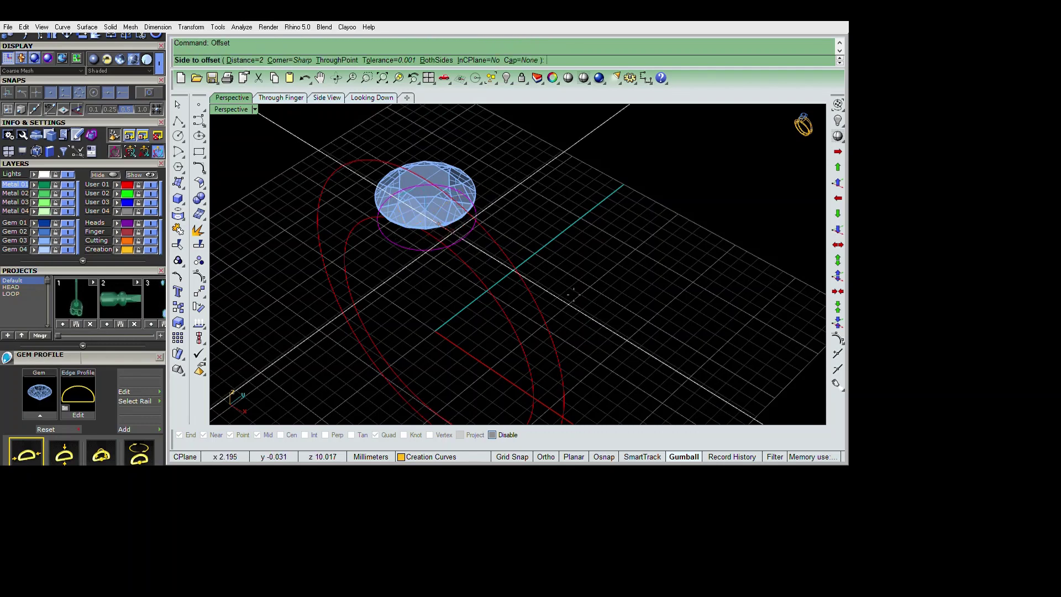
text(5)
key(Return)
right_drag(566, 285, 594, 210)
text(ec)
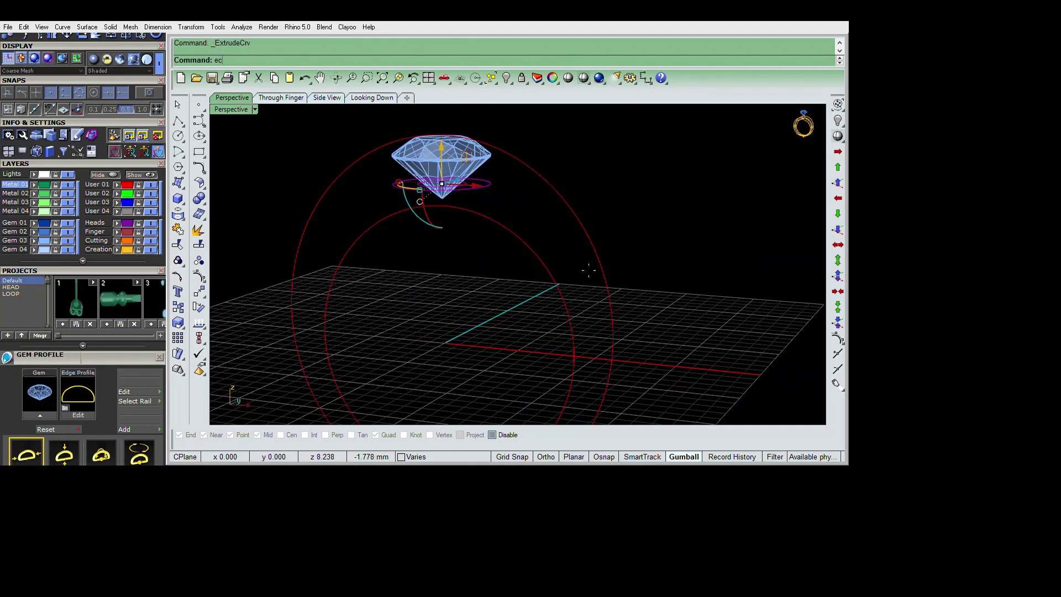
Step: Extrude the bezel circle into a cylinder and subtract the finger cylinder to carve its underside
key(Return)
key(Return)
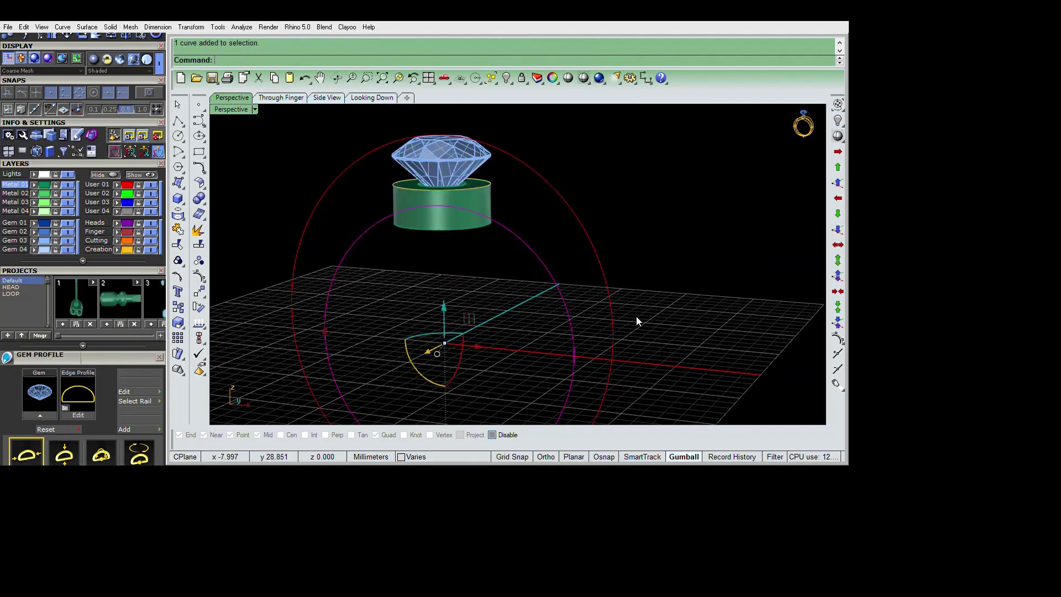
mouse_move(638, 321)
right_down()
mouse_move(587, 320)
mouse_move(585, 251)
right_up()
key(Return)
key(Return)
text(b)
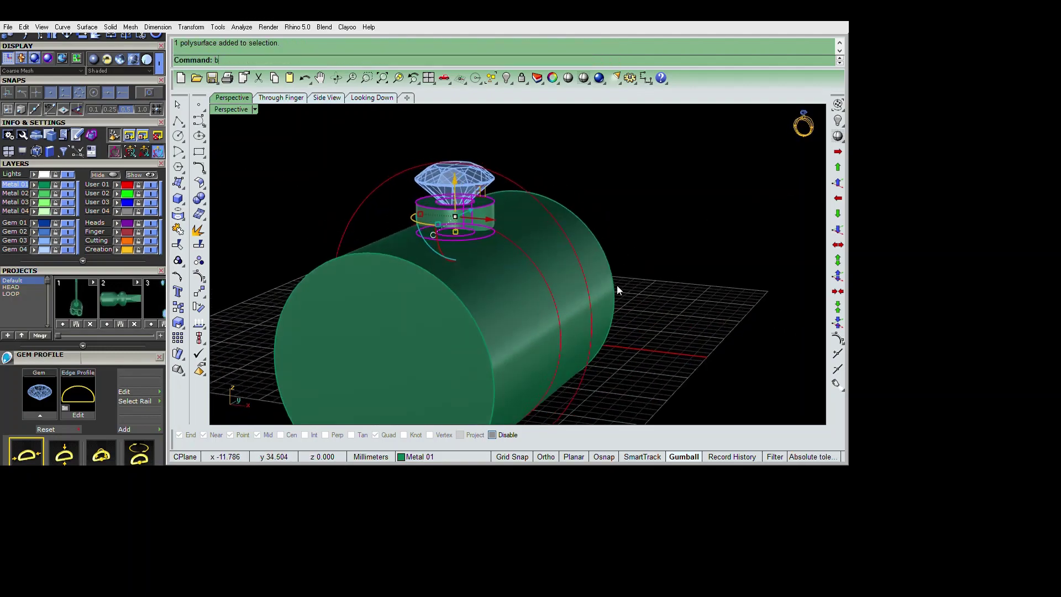
key(Return)
click(613, 331)
key(Return)
mouse_move(613, 332)
right_down()
mouse_move(607, 246)
mouse_move(706, 172)
right_up()
mouse_move(653, 304)
right_down()
mouse_move(609, 329)
mouse_move(606, 305)
mouse_move(615, 310)
right_up()
Step: Isolate the head and gem by hiding and restoring them so they can be locked
key(ctrl+i)
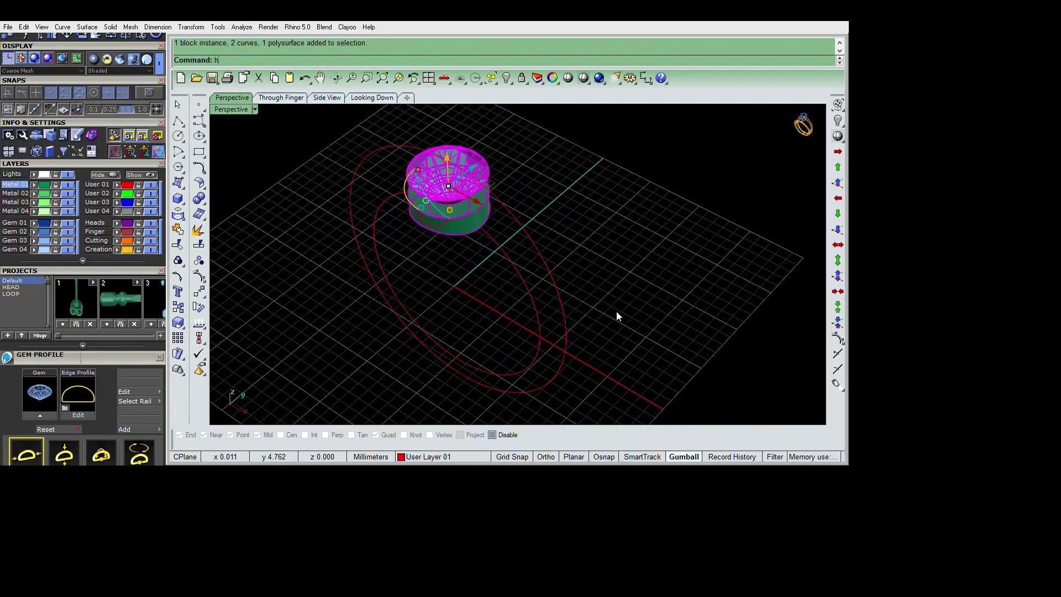
text(hide)
key(Return)
key(ctrl+alt+h)
mouse_move(587, 241)
right_down()
mouse_move(618, 206)
mouse_move(541, 174)
right_up()
right_drag(675, 281, 711, 263)
Step: Lock the head and gem, then extrude both finger circles both ways into a solid band from the top view
key(Escape)
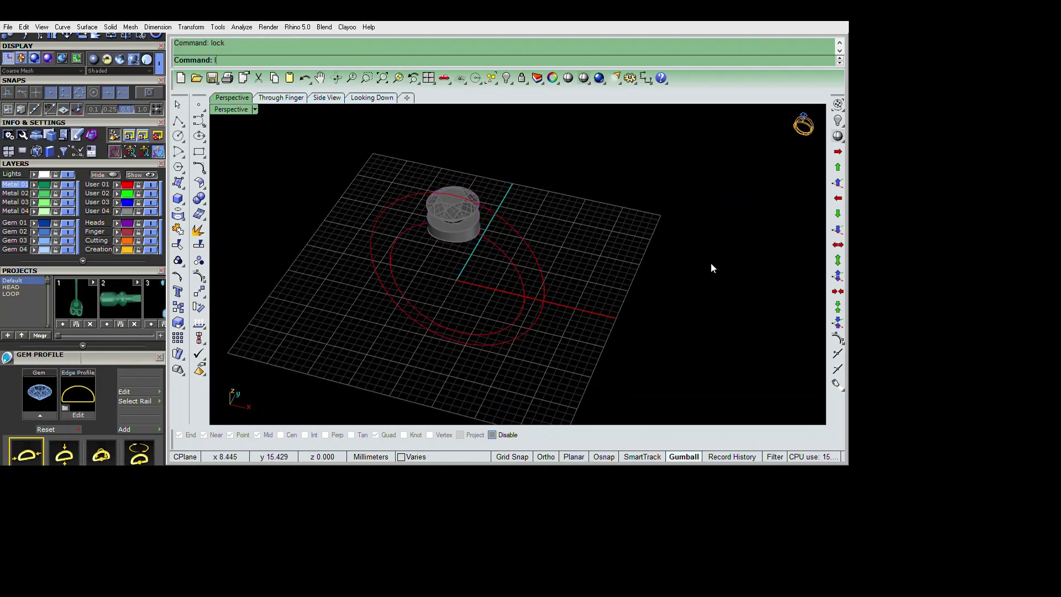
right_drag(655, 373, 636, 376)
click(178, 213)
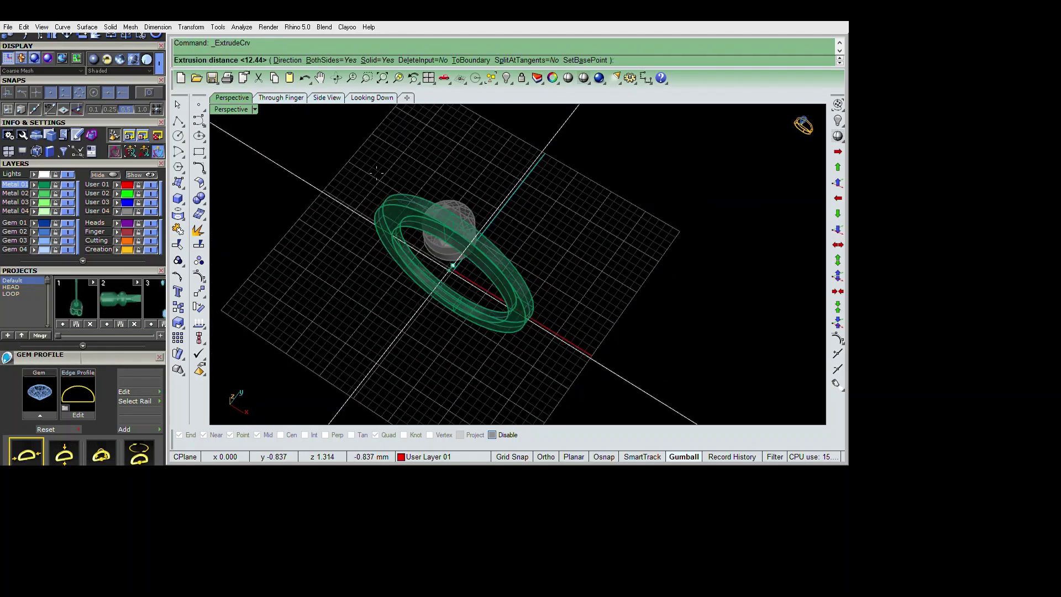
click(372, 97)
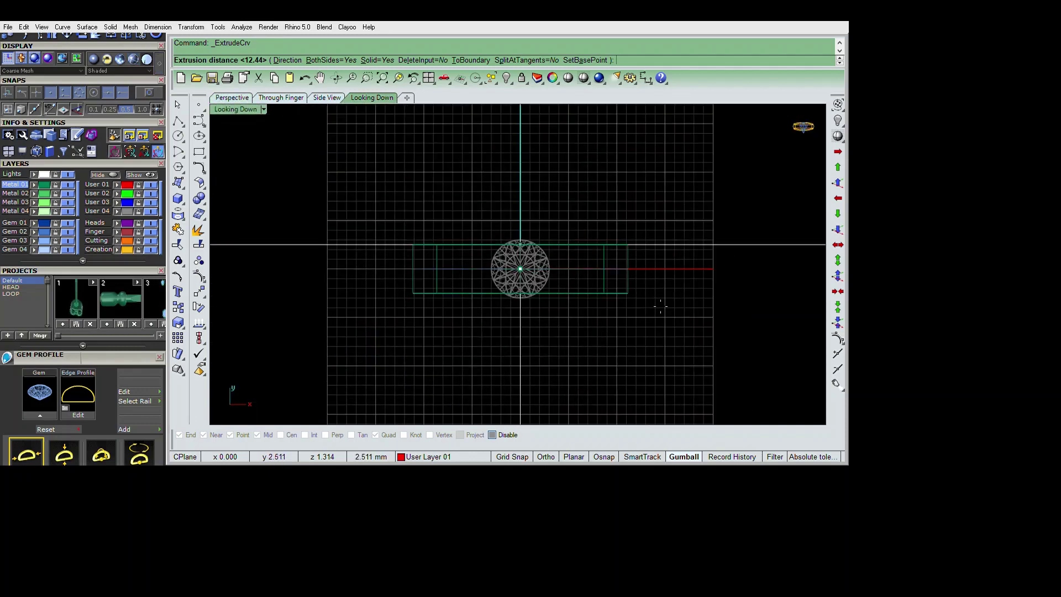
click(663, 294)
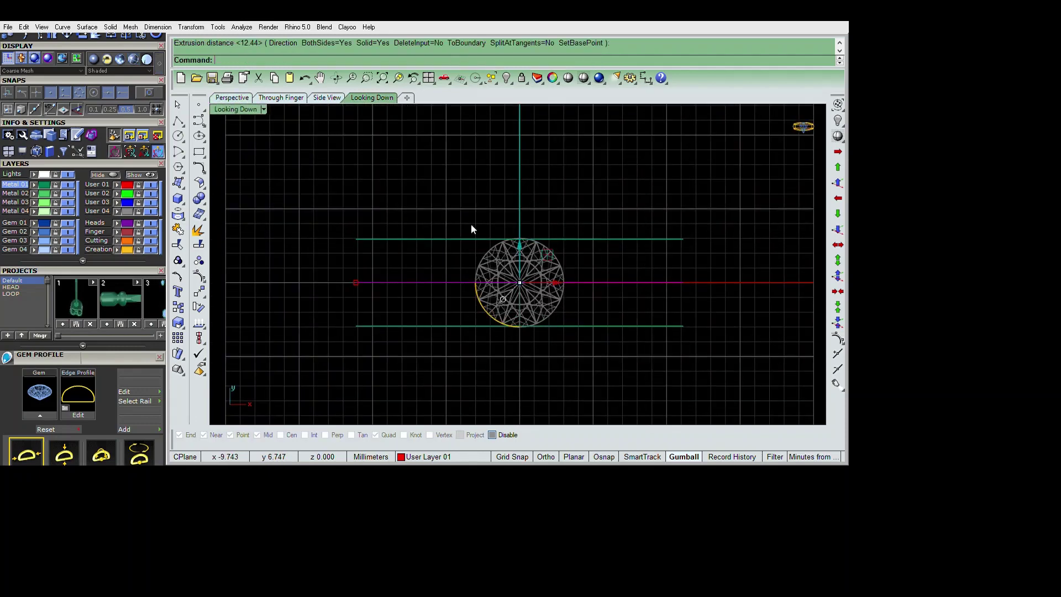
scroll(657, 301, up, 2)
scroll(658, 300, up, 1)
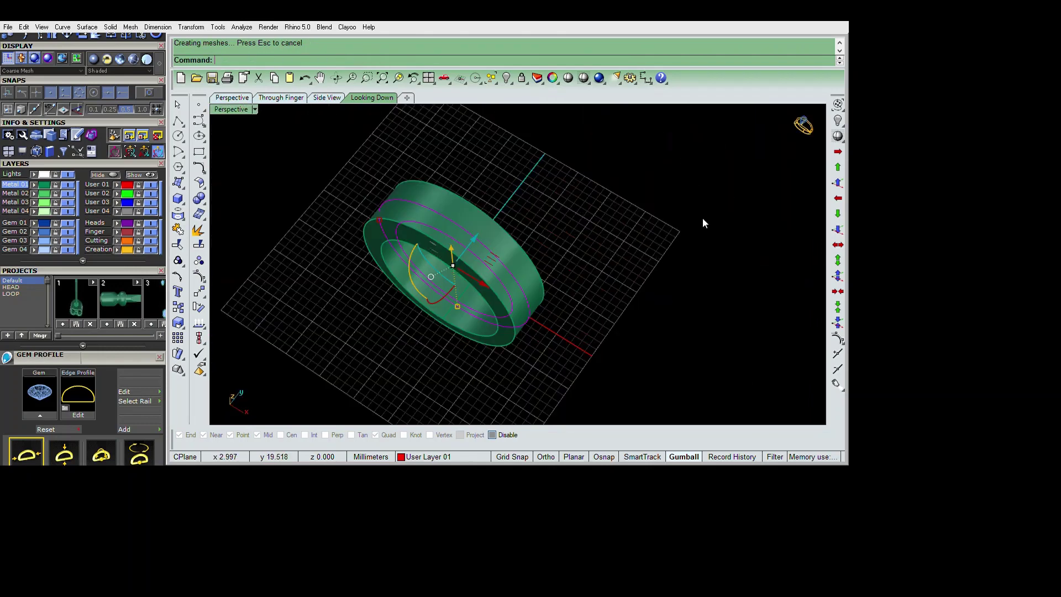
Step: Split the band in half with a cutting plane using BooleanSplit, keeping one C-shaped half
right_drag(616, 275, 647, 304)
text(CP)
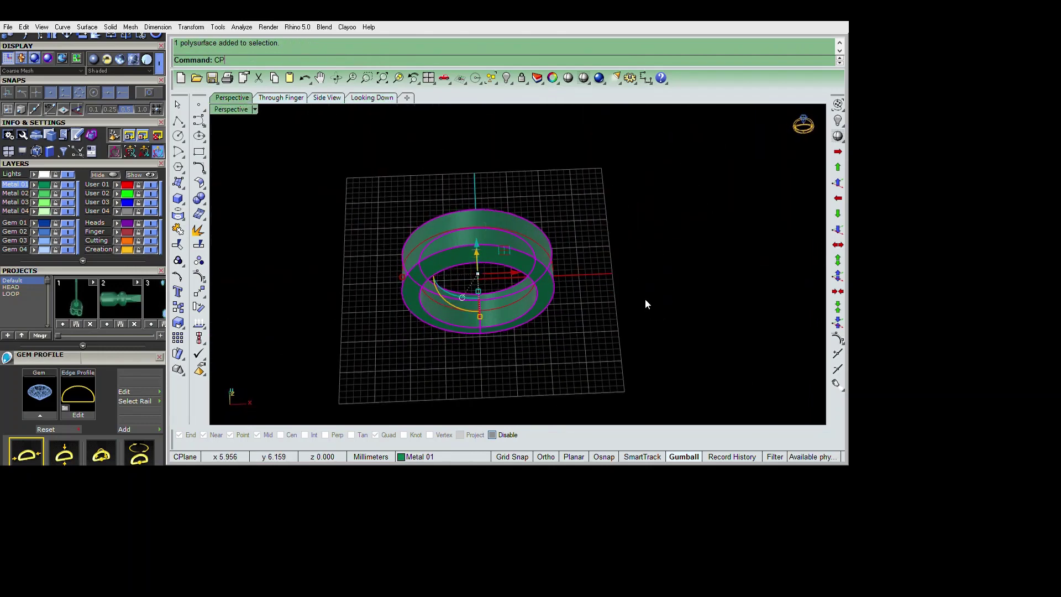
key(Return)
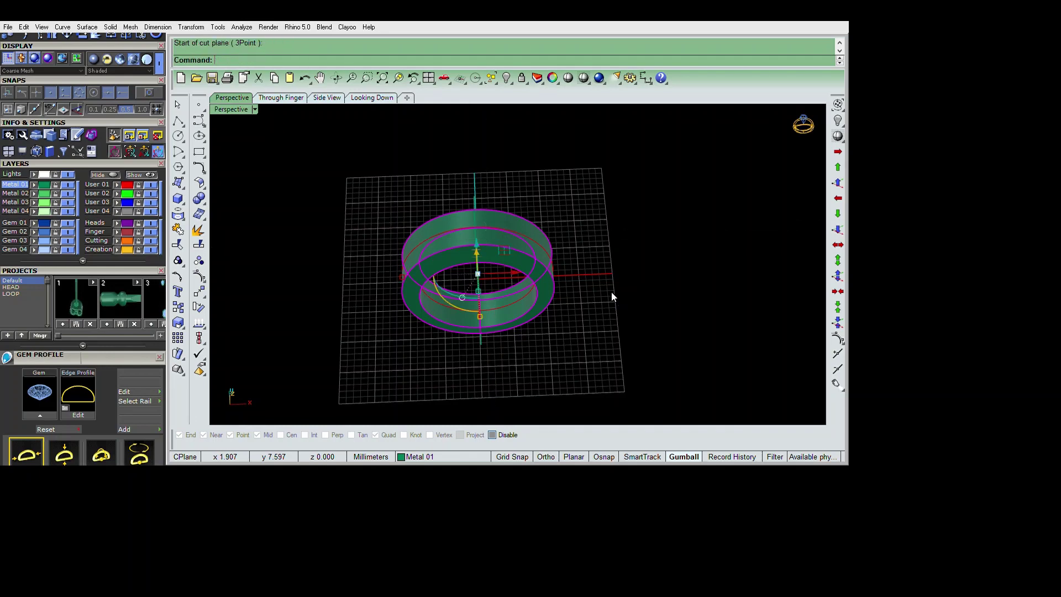
right_drag(612, 297, 652, 275)
text(ooleansplit)
key(Return)
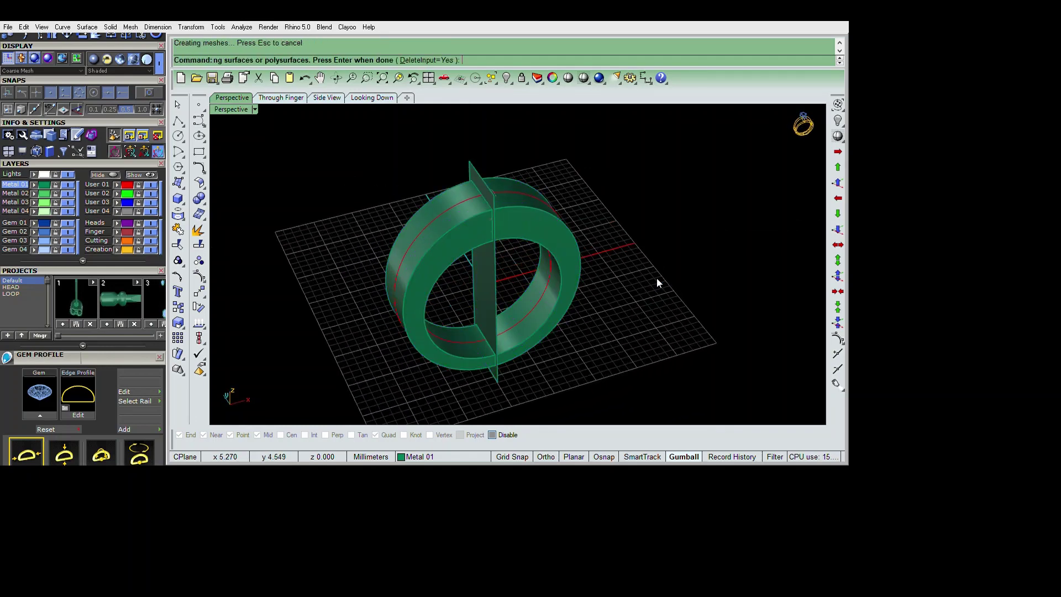
key(Return)
mouse_move(593, 304)
right_down()
mouse_move(566, 348)
mouse_move(609, 356)
mouse_move(572, 337)
right_up()
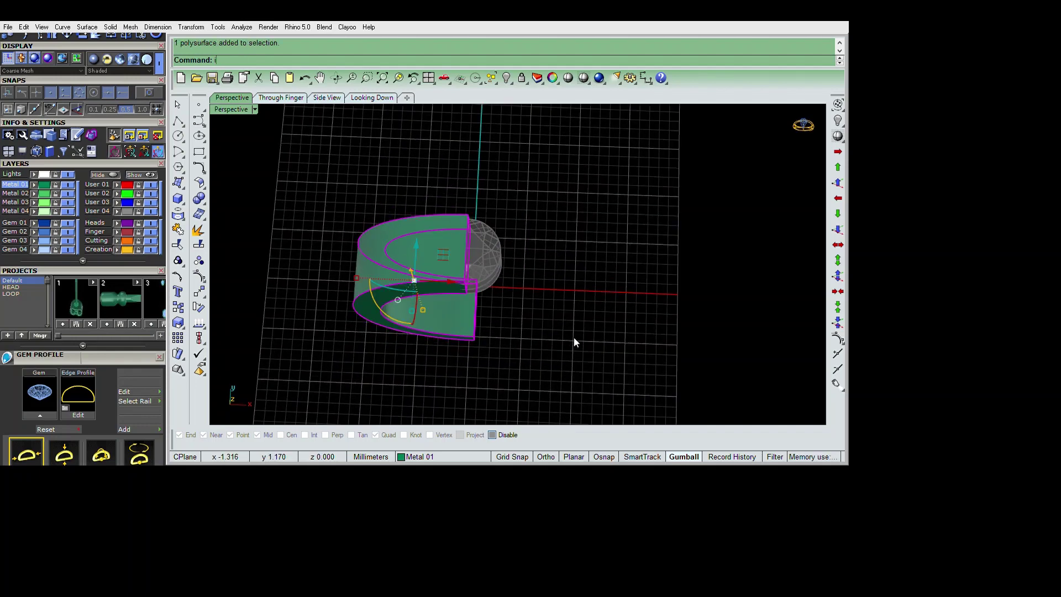
key(Escape)
key(ctrl+z)
mouse_move(565, 346)
right_down()
mouse_move(566, 315)
mouse_move(606, 279)
mouse_move(529, 274)
mouse_move(578, 268)
right_up()
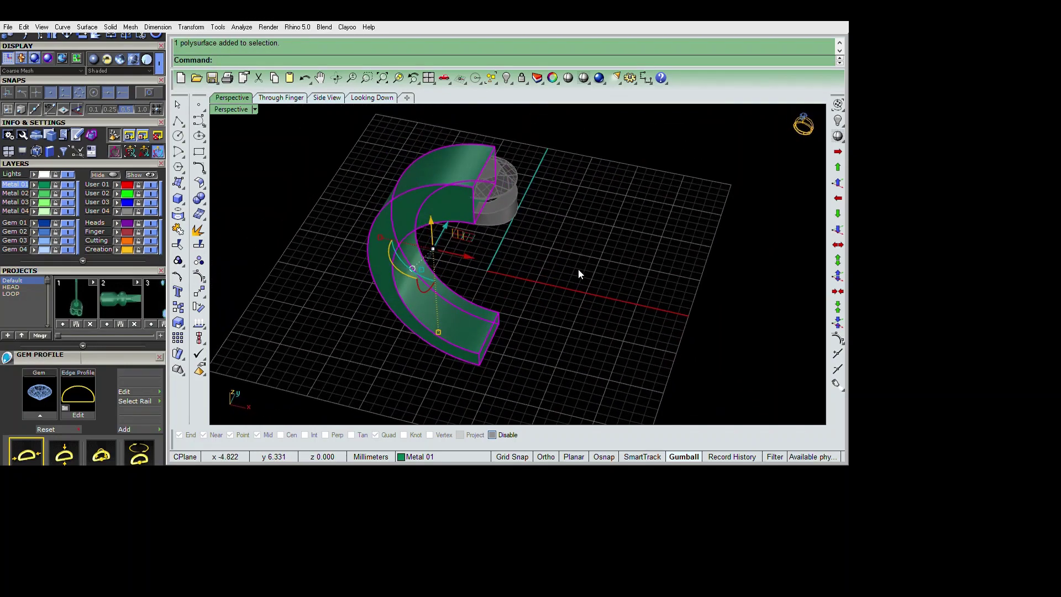
Step: Select the head and hide it so only the half band remains visible
text(h)
key(Return)
text(h)
key(Return)
scroll(578, 267, up, 3)
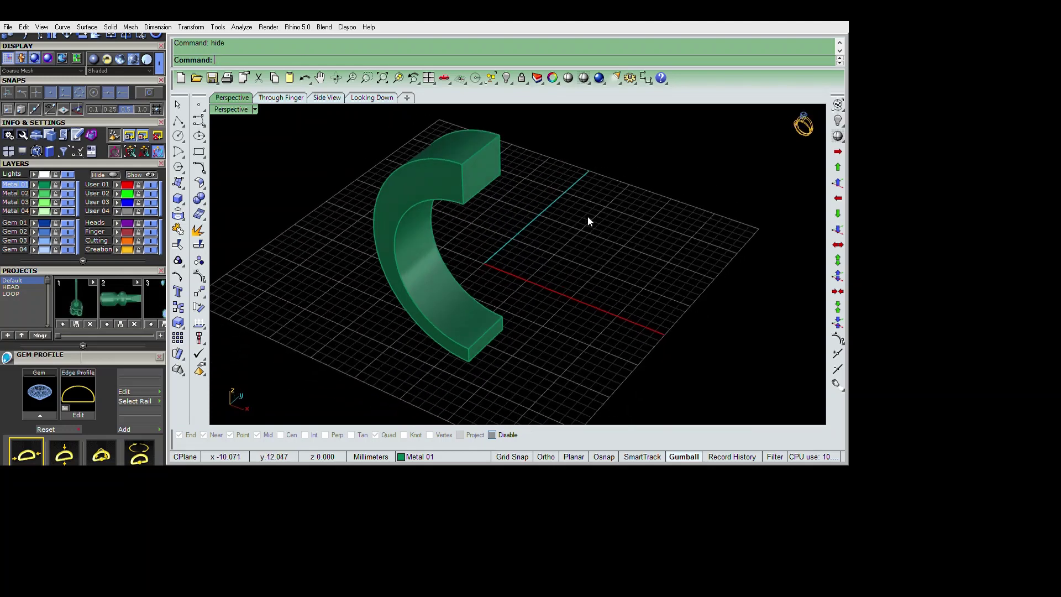
right_drag(588, 217, 531, 250)
Step: Duplicate the top and vertical edges of the half band's upper end
text(dupedge)
key(Return)
click(434, 218)
click(473, 167)
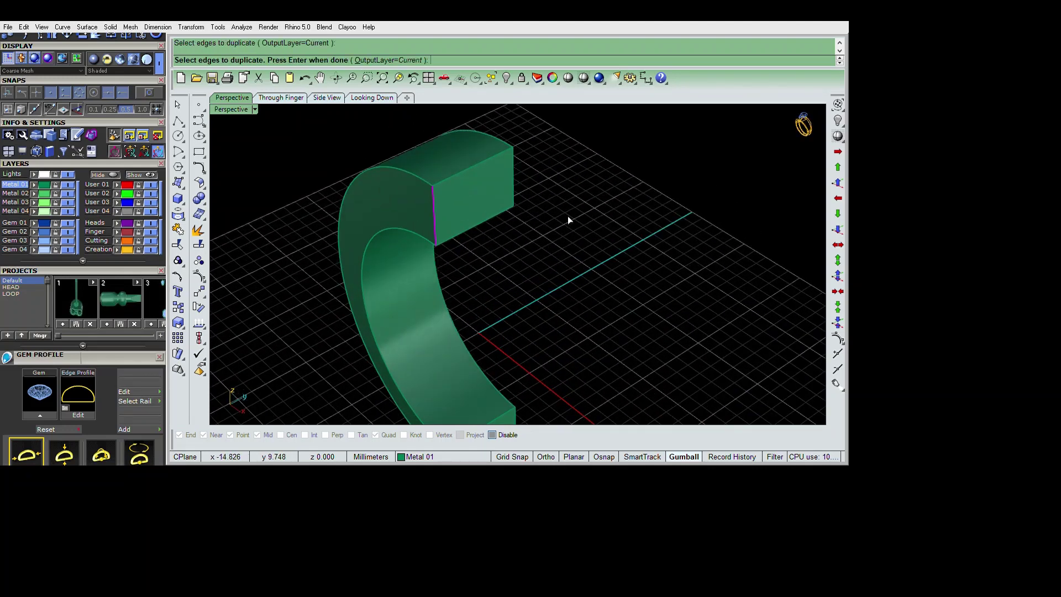
scroll(663, 226, down, 2)
key(Return)
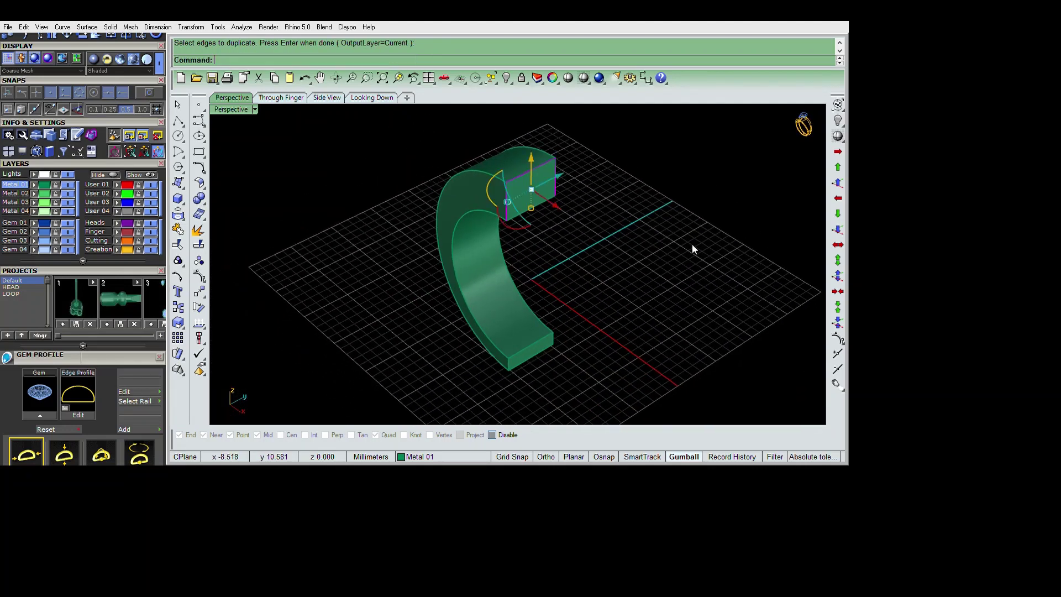
text(re)
key(Escape)
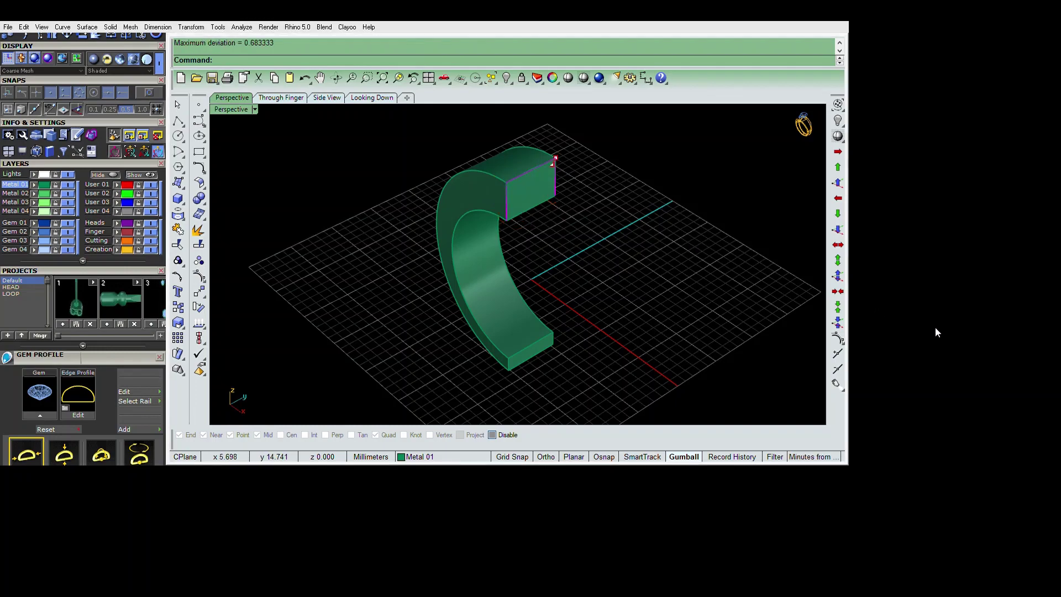
Step: Extract a profile curve across the band's end face and show its control points
right_drag(780, 348, 336, 208)
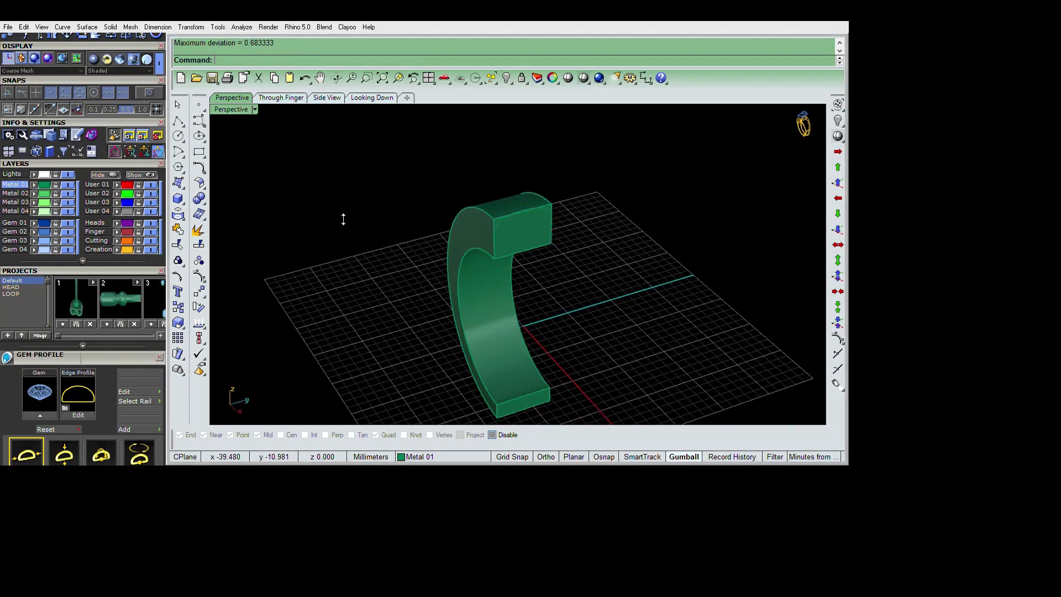
scroll(668, 285, up, 3)
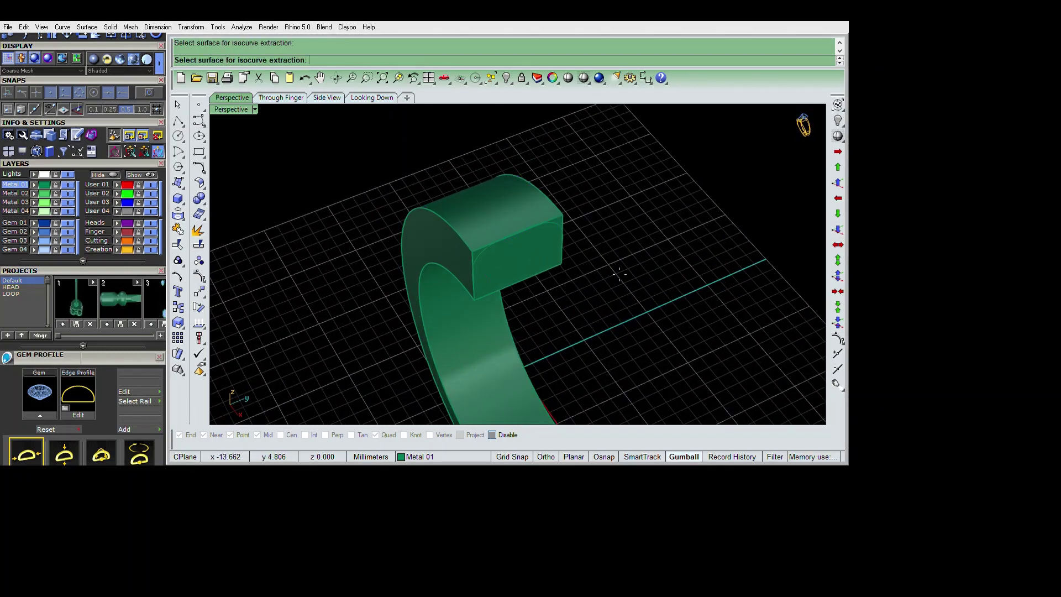
click(469, 343)
key(Return)
mouse_move(635, 259)
right_down()
mouse_move(618, 221)
mouse_move(631, 204)
mouse_move(624, 237)
right_up()
key(Return)
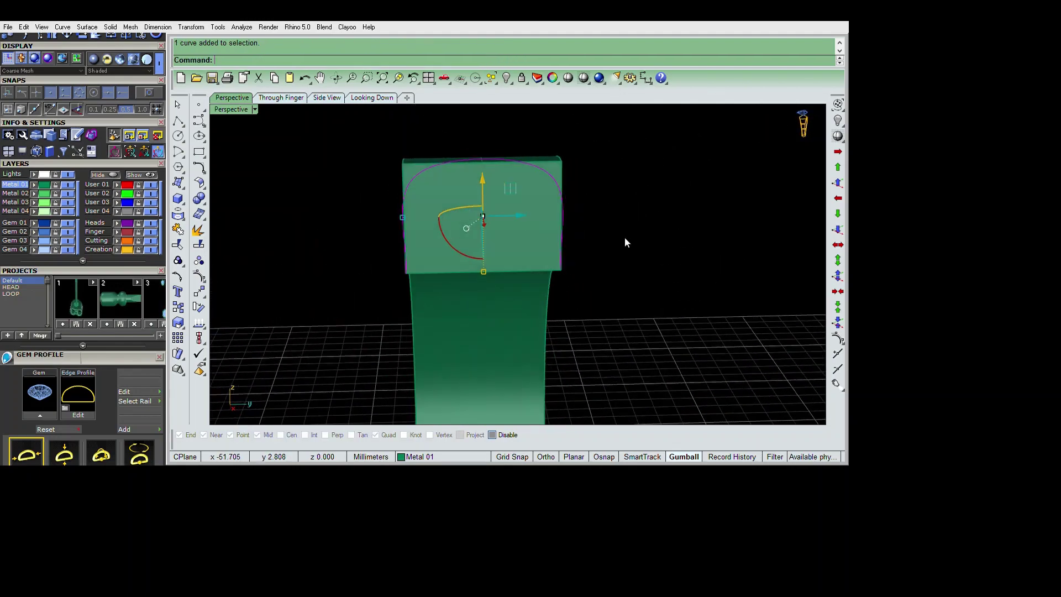
key(F10)
Step: Move the profile's top four control points upward to arch its top
drag(355, 146, 623, 206)
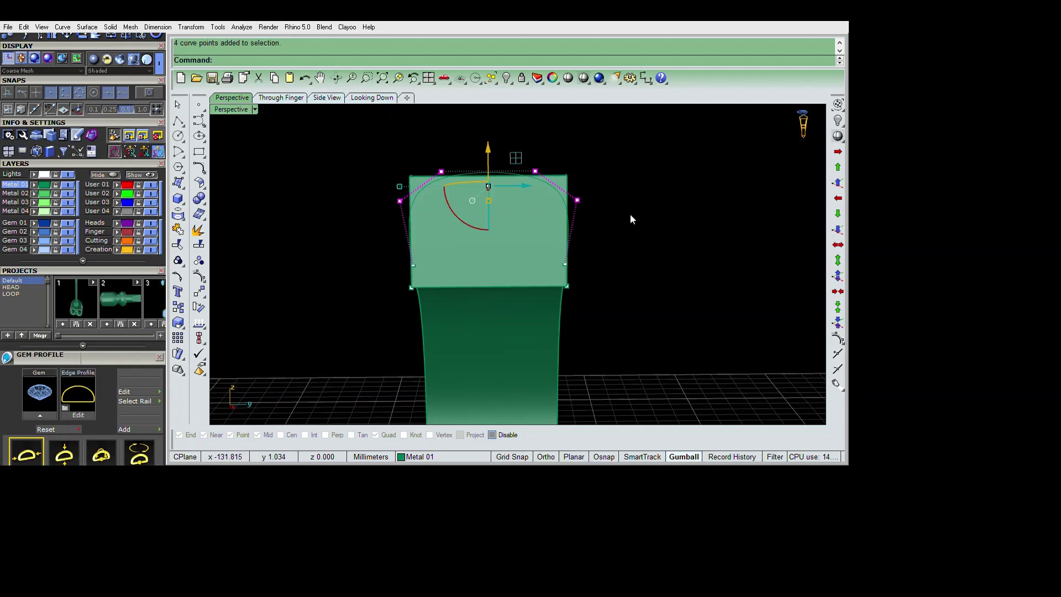
scroll(633, 220, up, 3)
text(m)
key(Return)
click(479, 172)
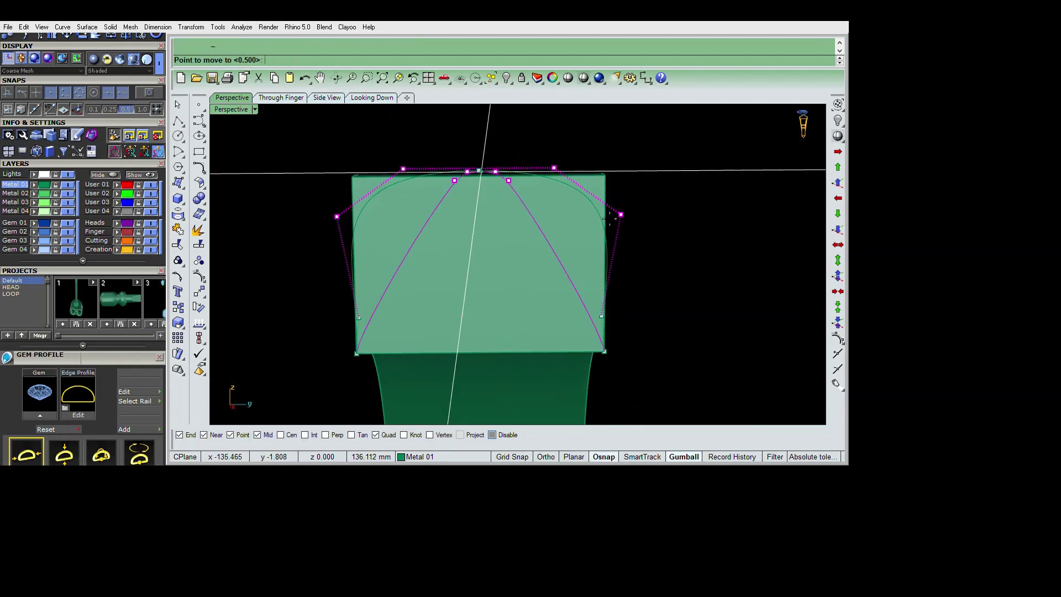
click(610, 222)
scroll(655, 263, down, 1)
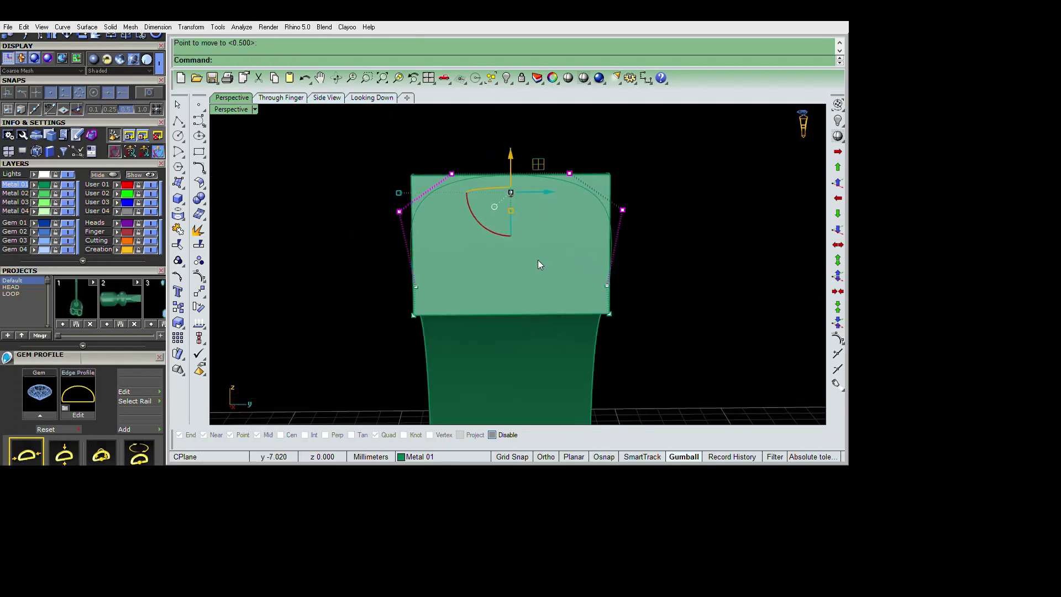
click(501, 234)
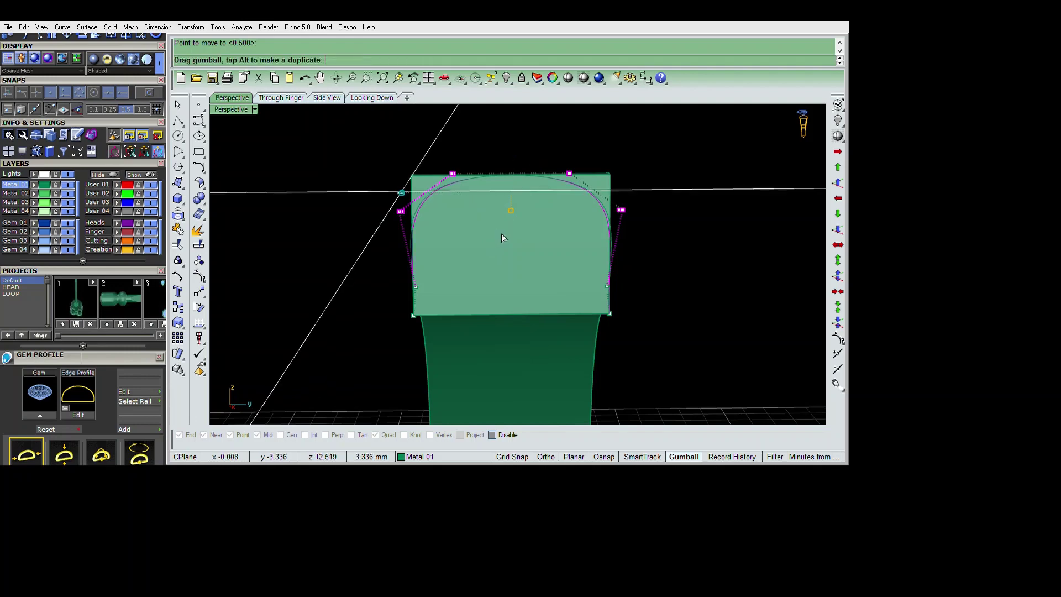
mouse_move(502, 233)
right_down()
mouse_move(688, 239)
mouse_move(741, 324)
mouse_move(670, 353)
right_up()
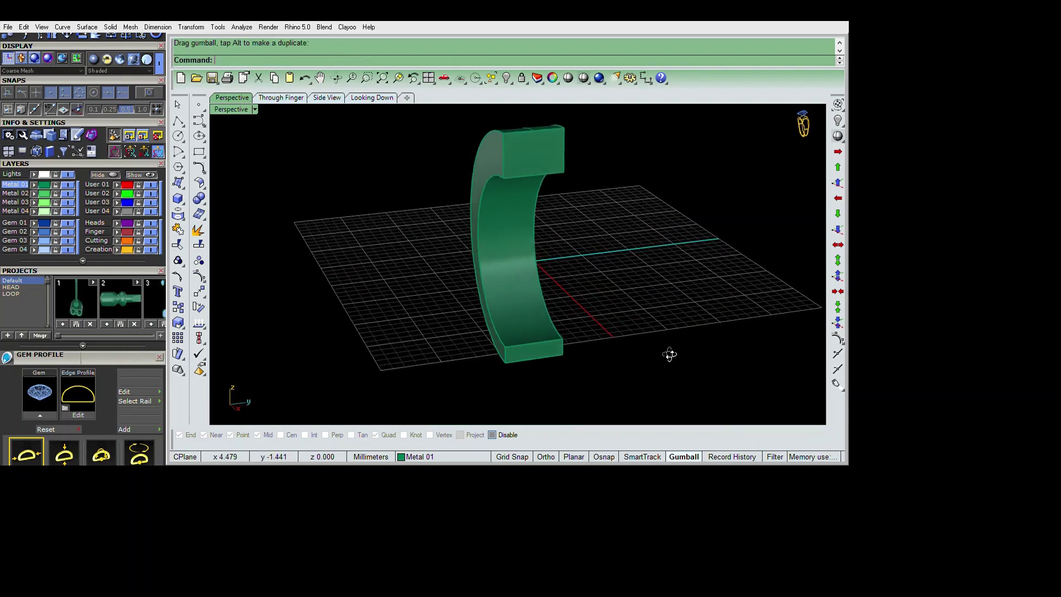
scroll(672, 424, up, 3)
text(dupedge)
key(Return)
key(Return)
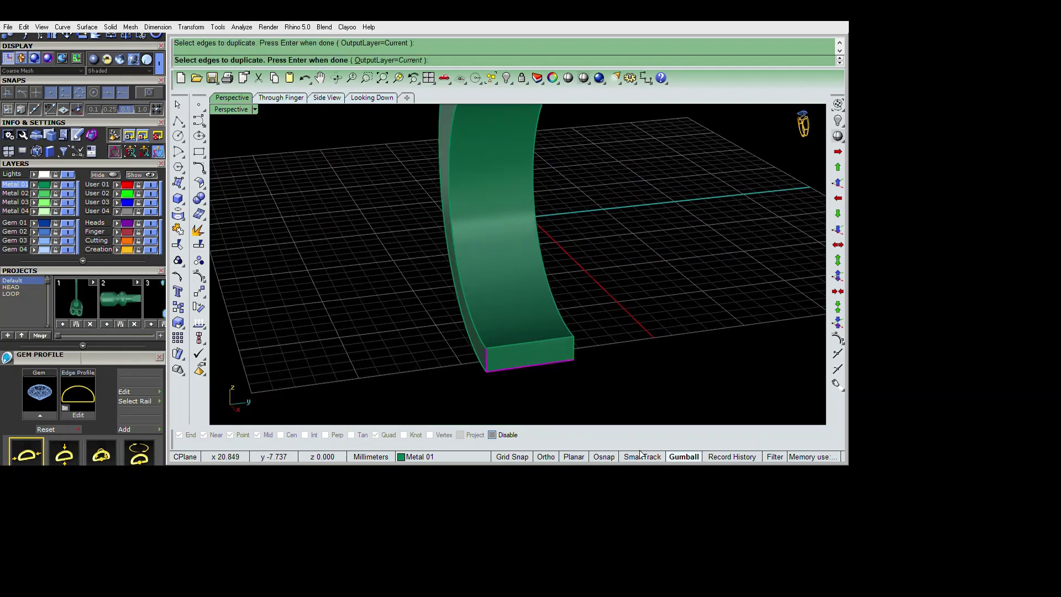
Step: Duplicate the band's lower end edges into a base profile and show its control points in Side view
mouse_move(719, 437)
right_down()
mouse_move(682, 420)
mouse_move(680, 389)
mouse_move(700, 439)
right_up()
key(Escape)
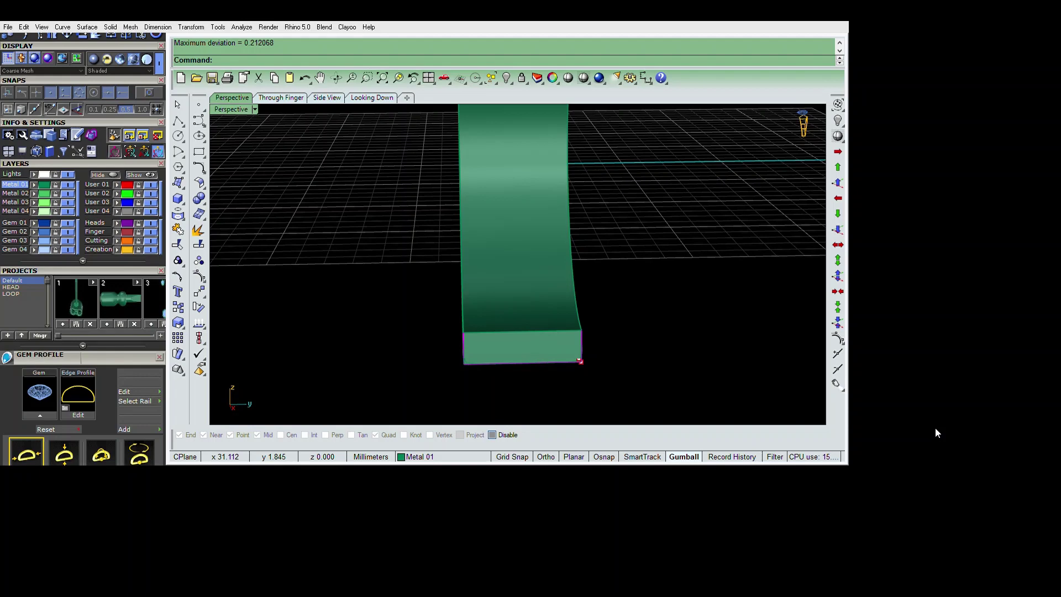
key(Return)
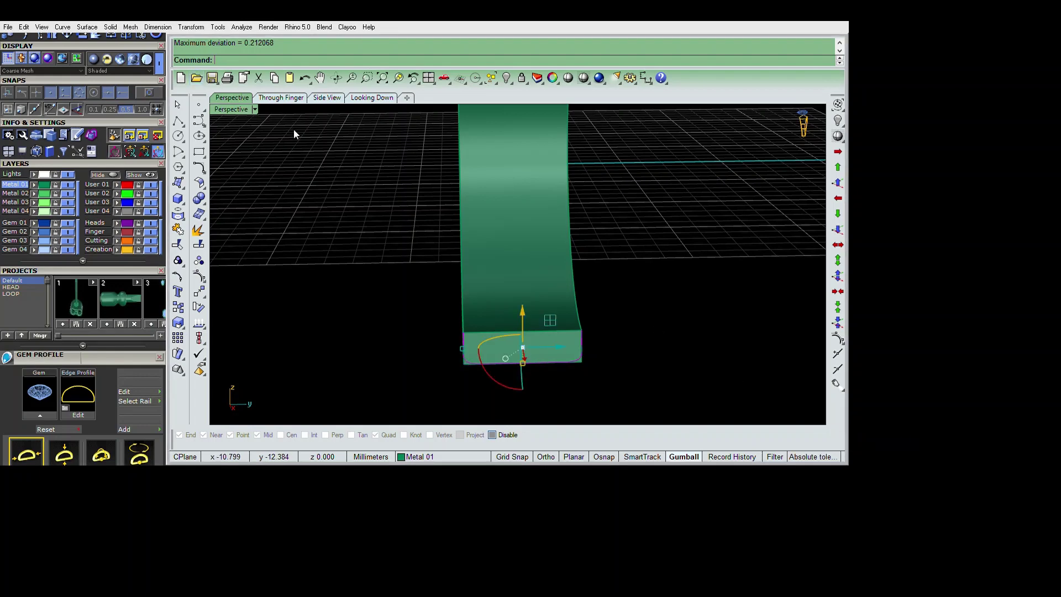
click(326, 97)
scroll(695, 340, up, 2)
scroll(647, 405, up, 2)
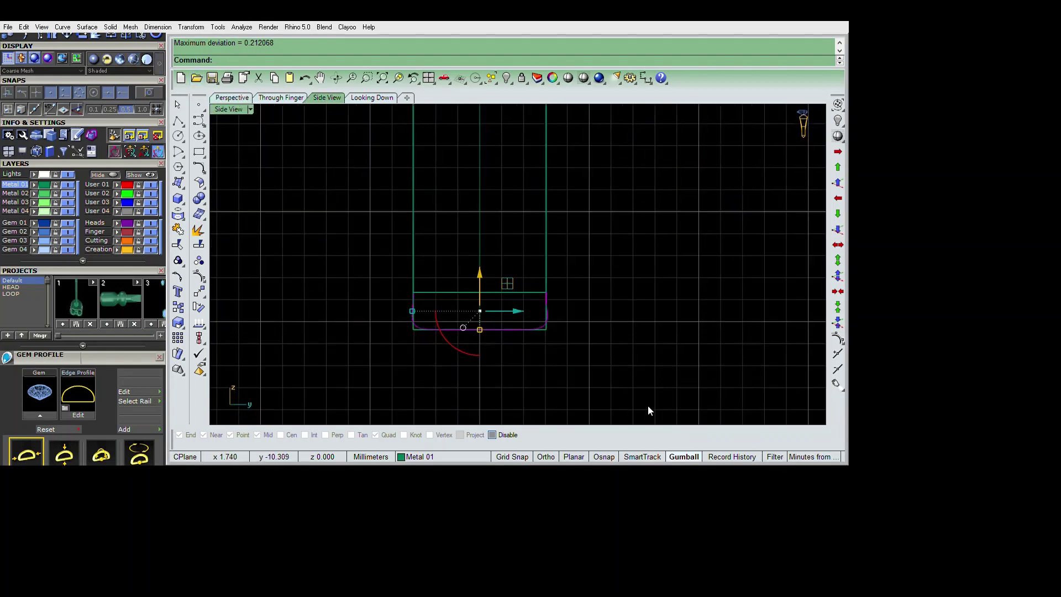
scroll(647, 406, up, 4)
key(F10)
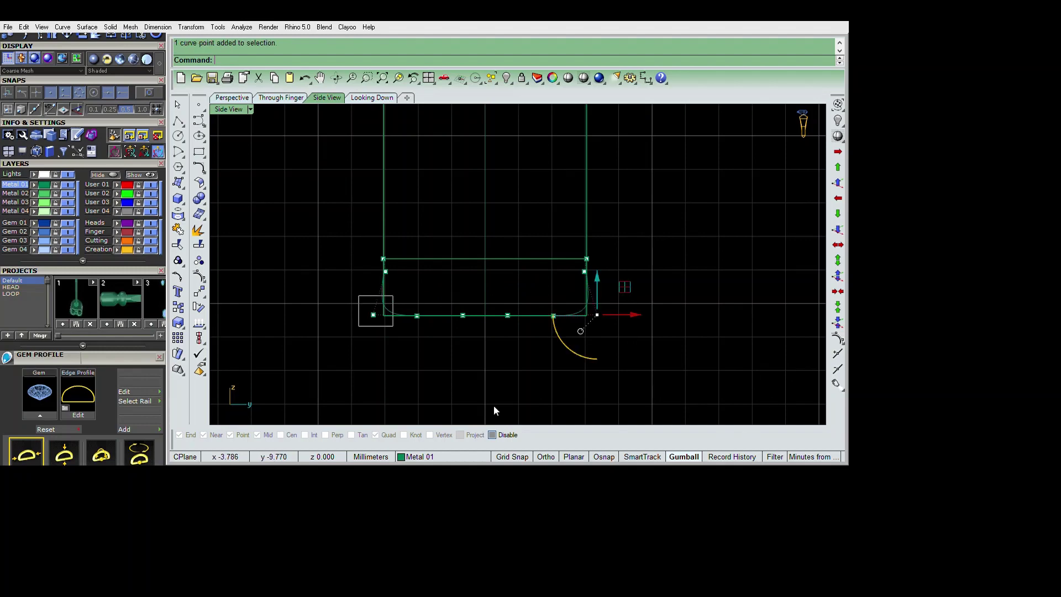
Step: Move the profile's end and bottom control points to round off its bottom corners
drag(464, 389, 470, 386)
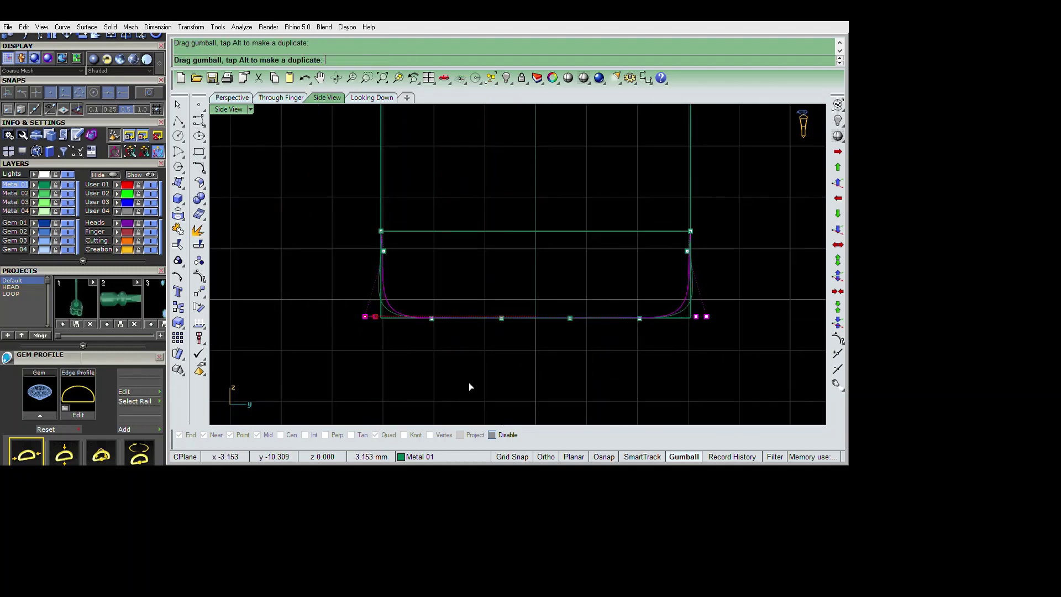
key(Escape)
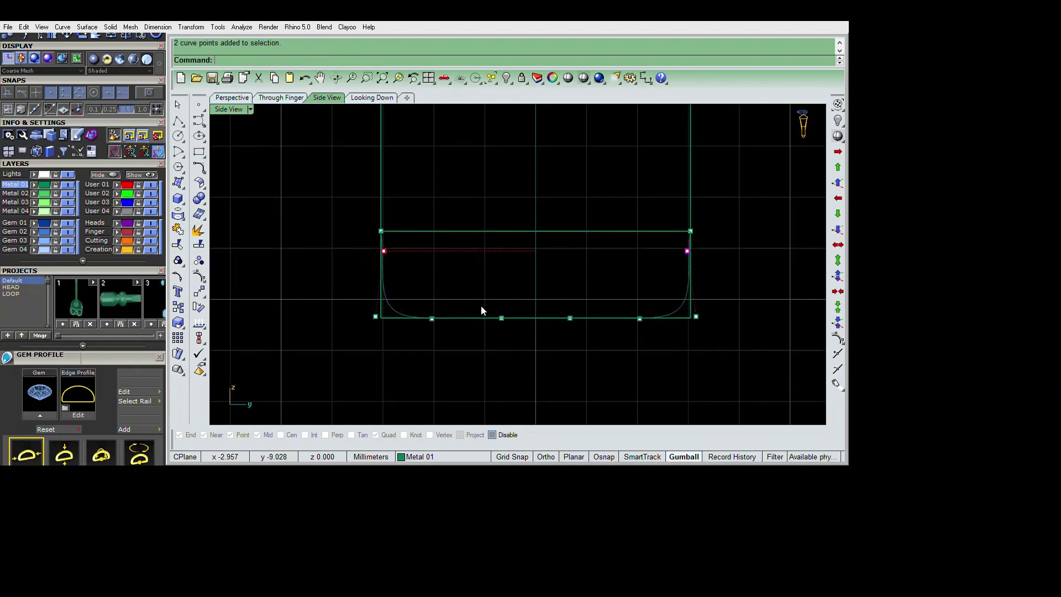
drag(481, 306, 456, 399)
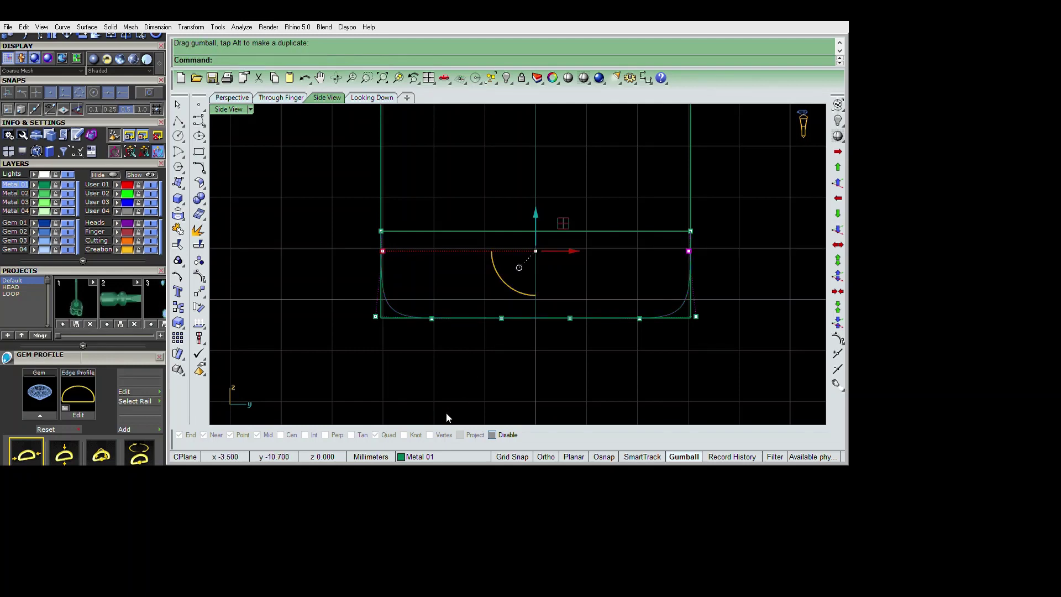
drag(354, 307, 447, 331)
shift+drag(713, 334, 624, 303)
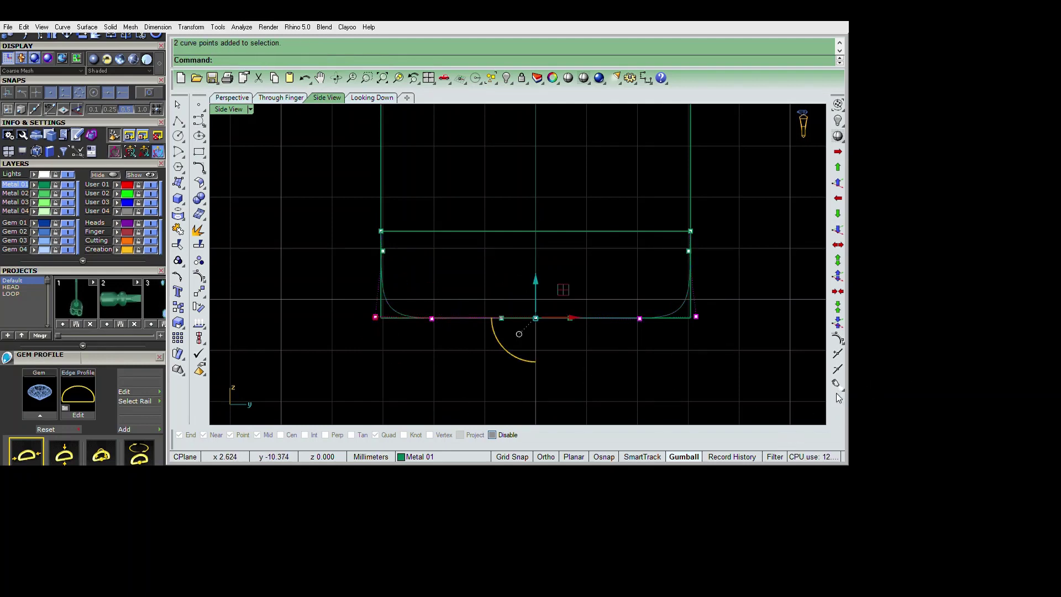
scroll(734, 363, down, 2)
key(Escape)
scroll(711, 334, down, 2)
right_drag(711, 334, 697, 360)
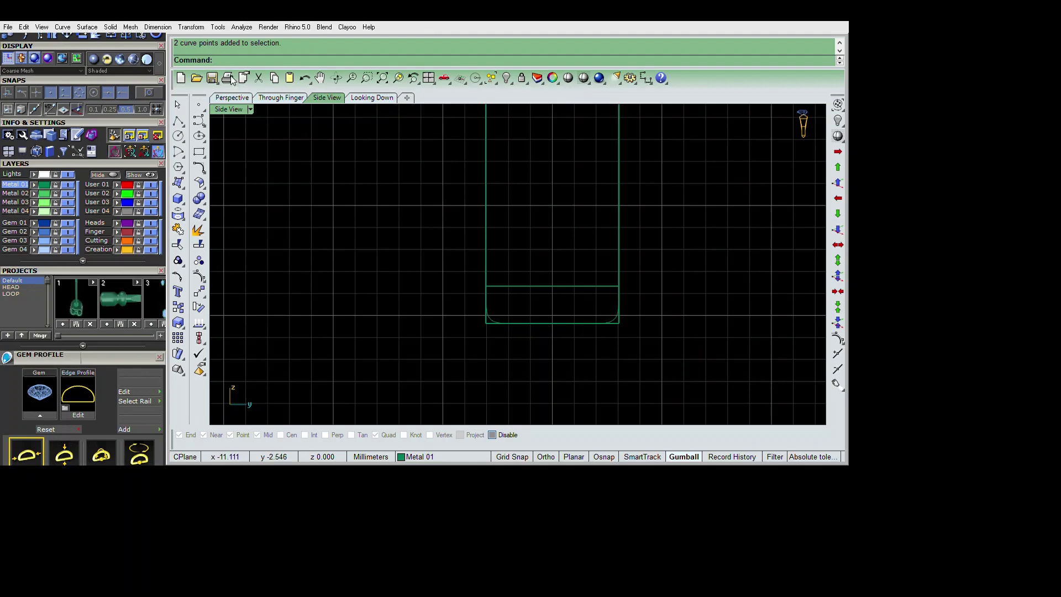
Step: Return to the four-view layout and orbit around the C-shaped band
key(ctrl+m)
key(ctrl+m)
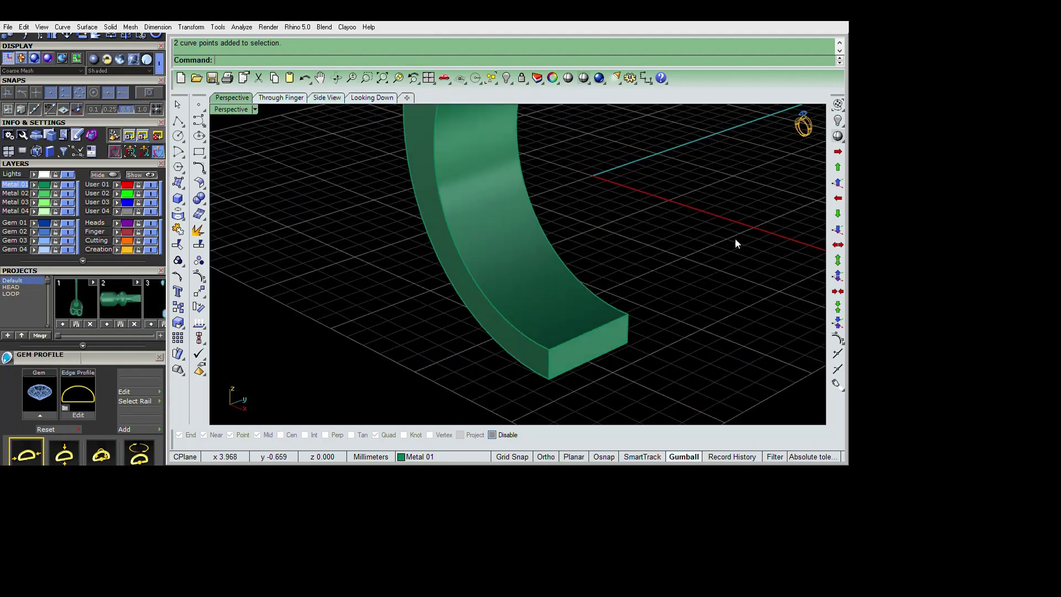
right_drag(735, 238, 651, 325)
scroll(649, 330, down, 3)
scroll(679, 327, up, 2)
Step: Duplicate the band's edges as curves and build a network surface through the five curves
text(DupEdge)
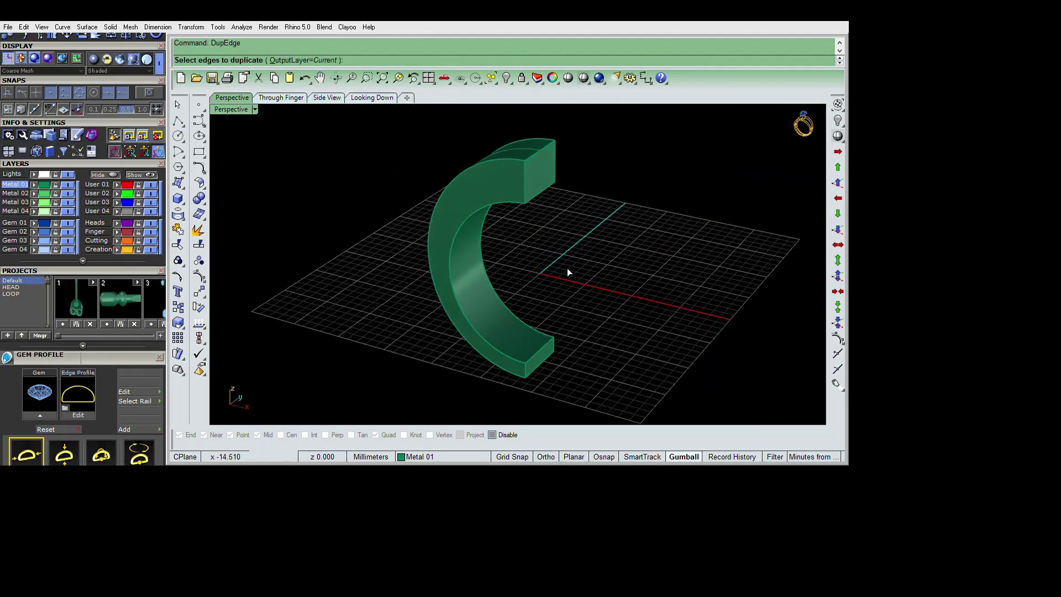
key(Return)
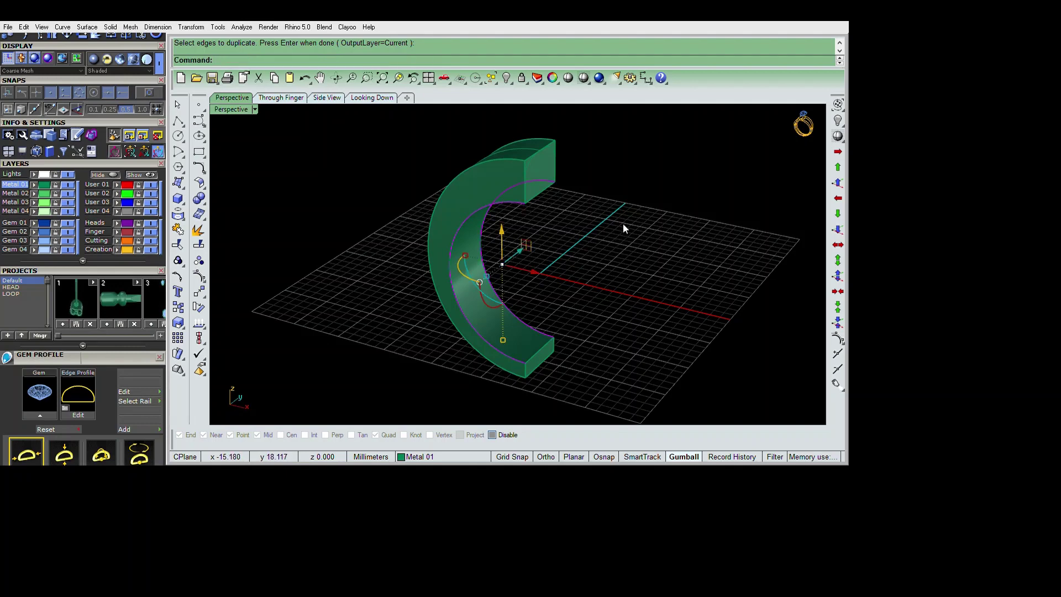
key(ctrl+a)
right_drag(651, 227, 659, 266)
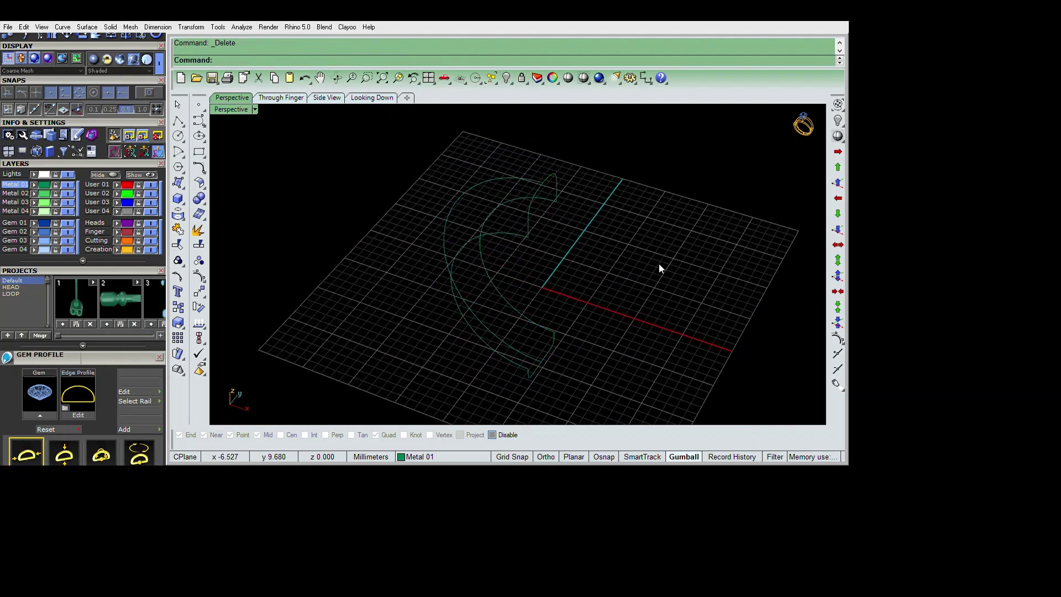
scroll(659, 268, down, 3)
scroll(657, 282, down, 3)
drag(597, 174, 431, 367)
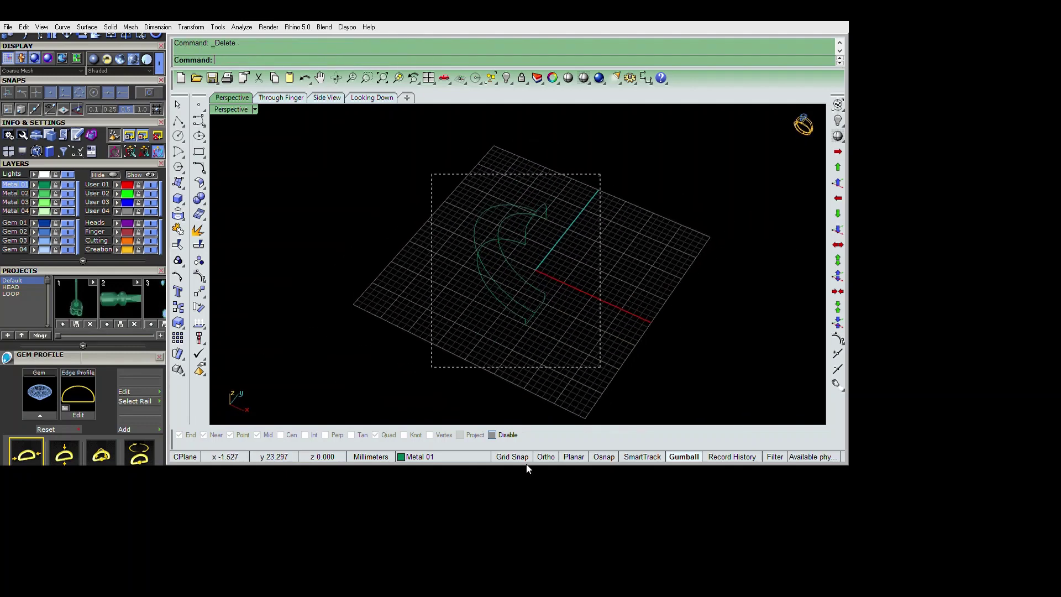
text(c)
right_click(581, 403)
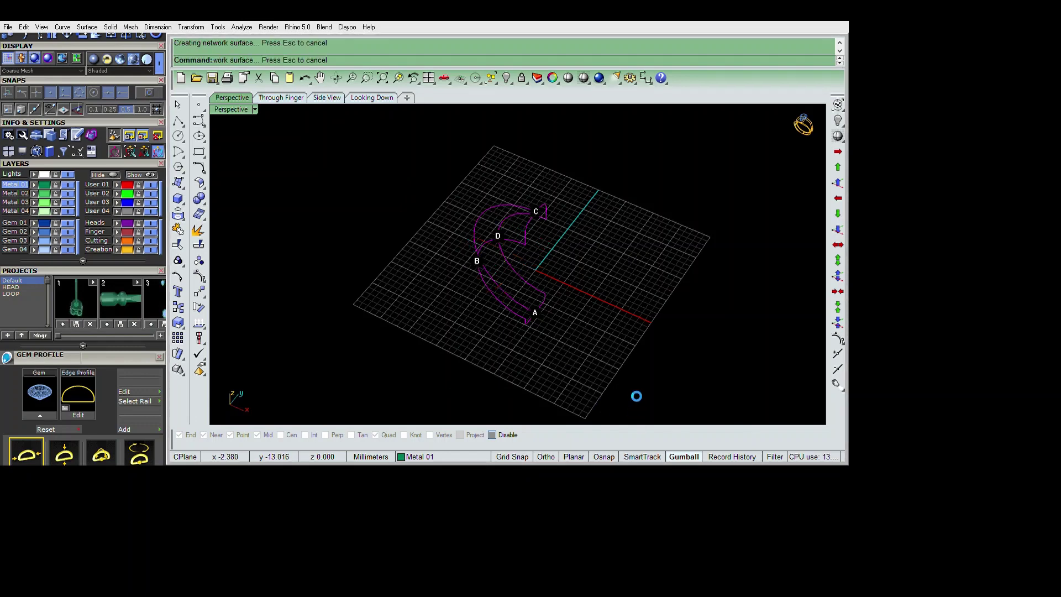
Step: Hide the construction curves and loft the inner surface of the band
mouse_move(661, 354)
right_down()
mouse_move(627, 386)
mouse_move(652, 357)
right_up()
text(hide)
key(Return)
text(loft)
key(Return)
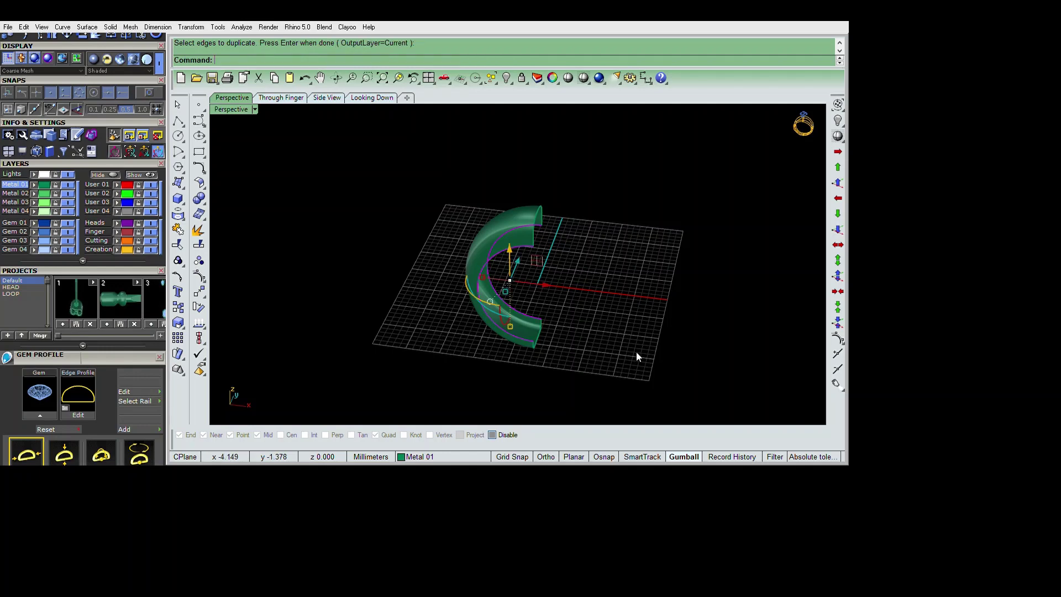
right_click(635, 352)
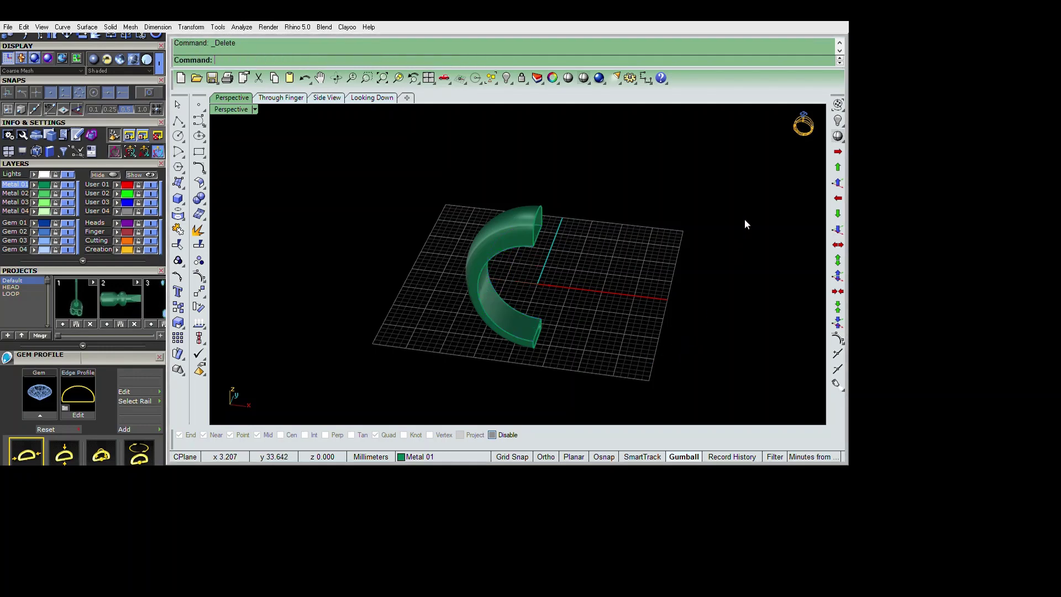
key(ctrl+a)
right_drag(591, 404, 569, 429)
Step: Join the band surfaces and bring back the hidden gem and bezel
text(C)
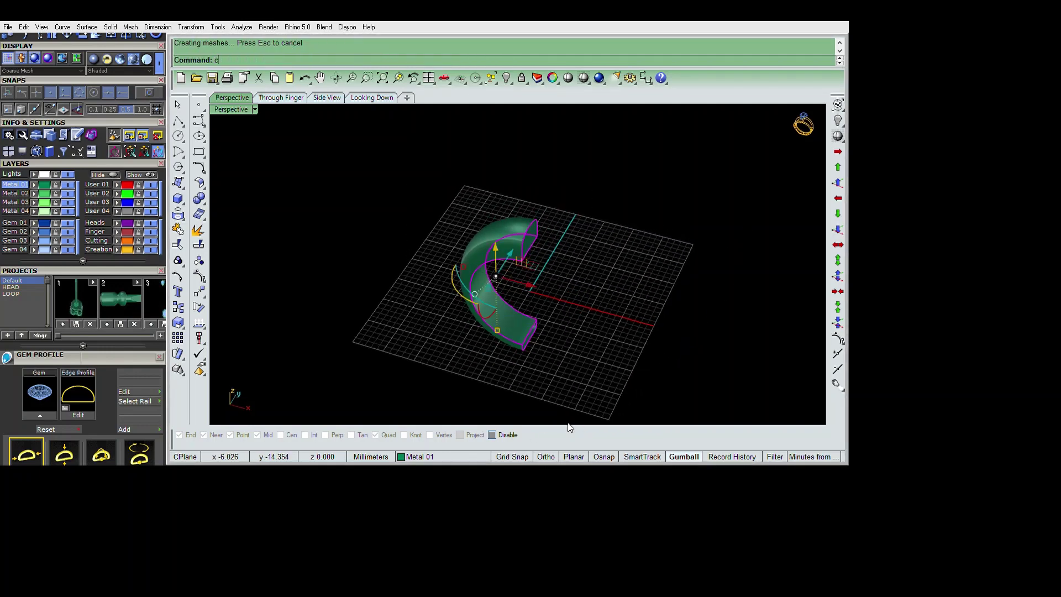
text(CCC)
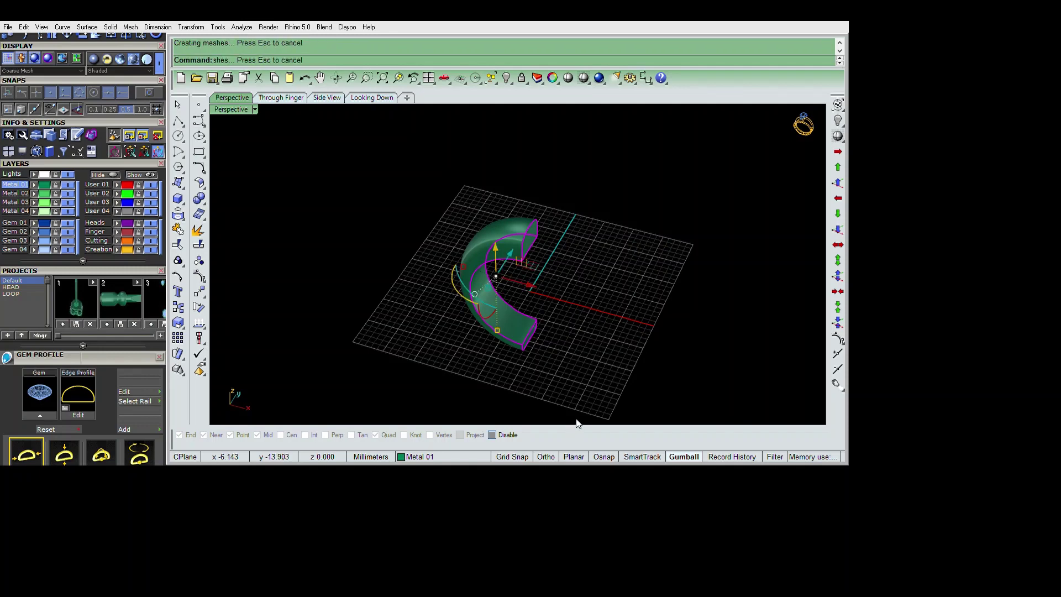
right_drag(621, 399, 667, 397)
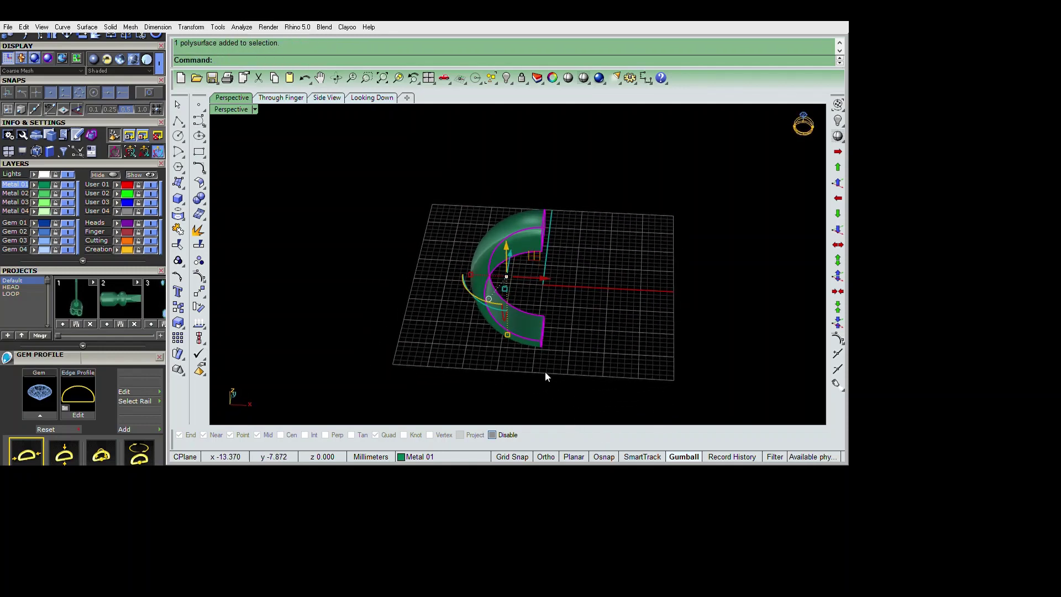
key(ctrl+shift+h)
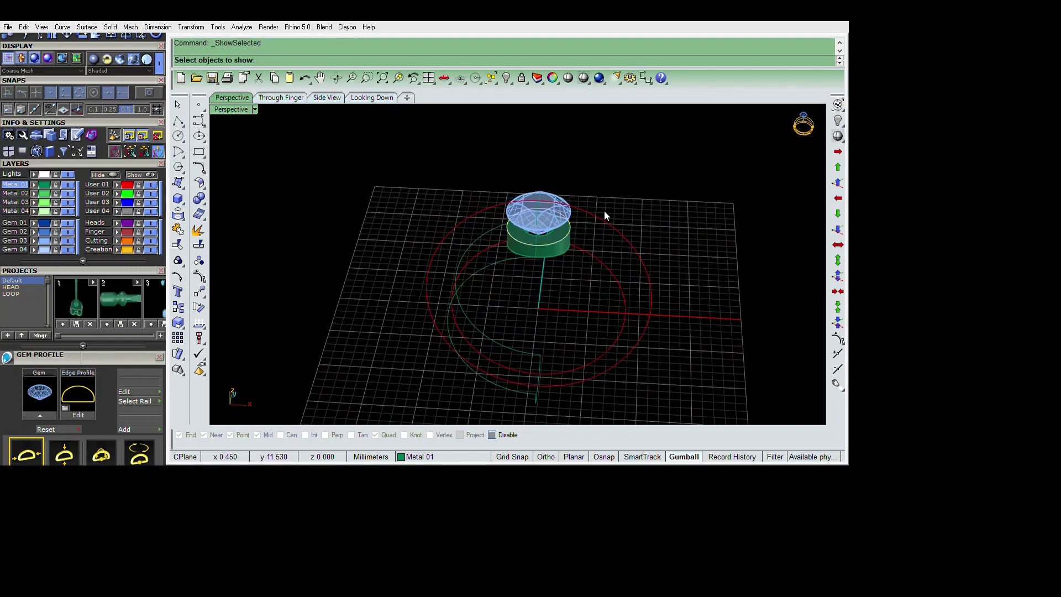
click(539, 209)
drag(464, 169, 594, 277)
Step: Finish showing the gem and bezel, then maximize the Through Finger view
key(Return)
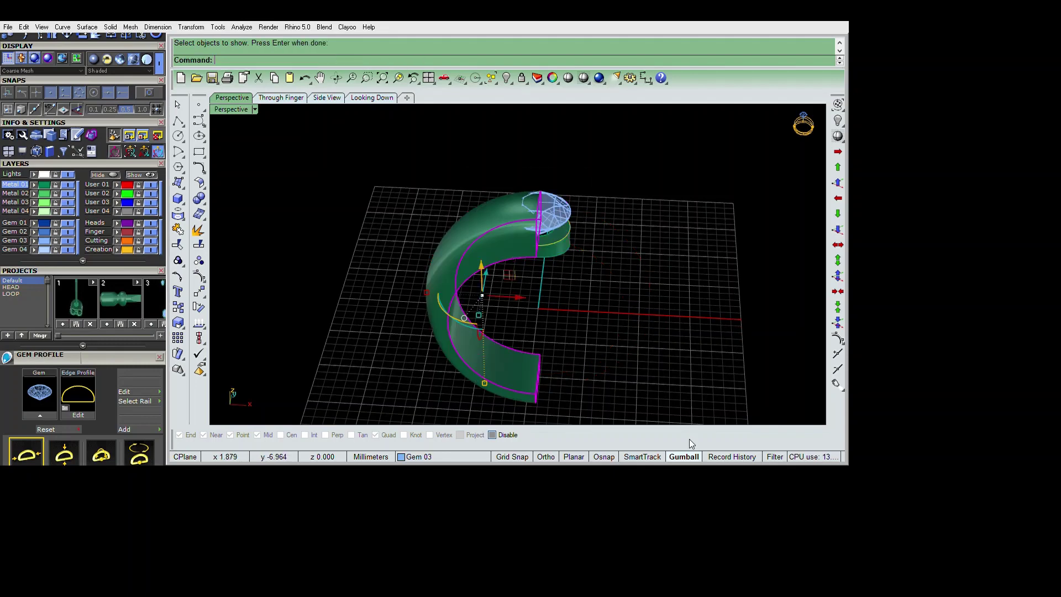
key(ctrl+m)
key(ctrl+m)
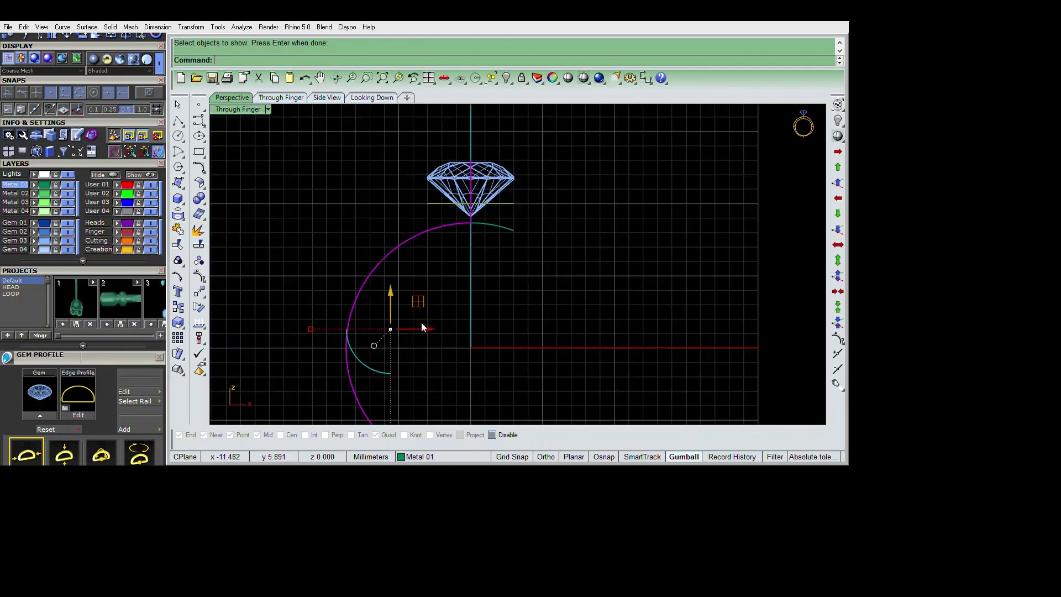
scroll(617, 314, down, 2)
key(Escape)
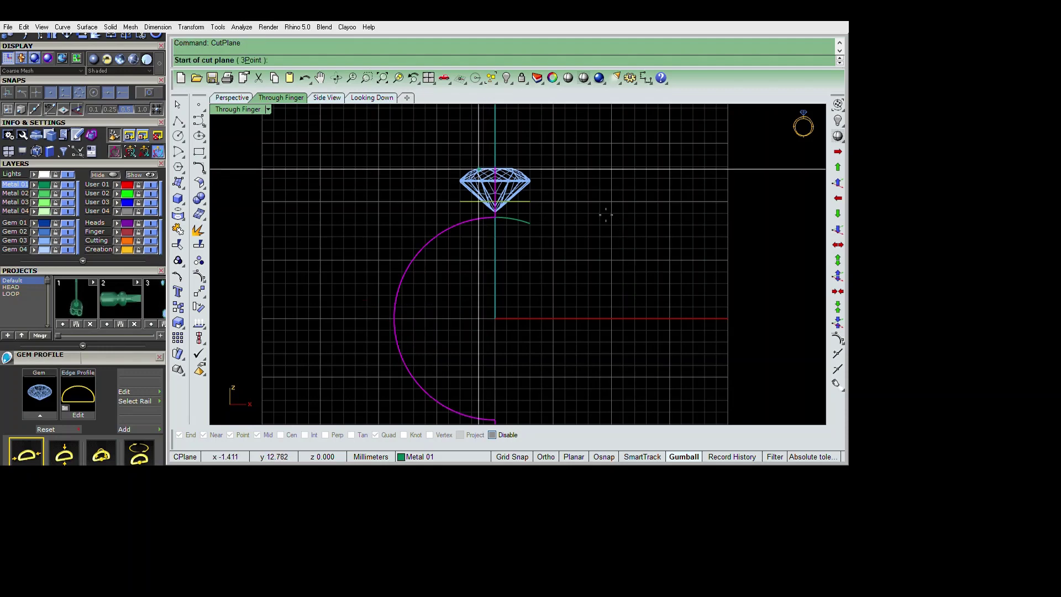
scroll(584, 206, up, 3)
Step: Draw a tilted cutting plane through the band just beside the gem
text(cutplane)
key(Return)
click(459, 161)
click(491, 353)
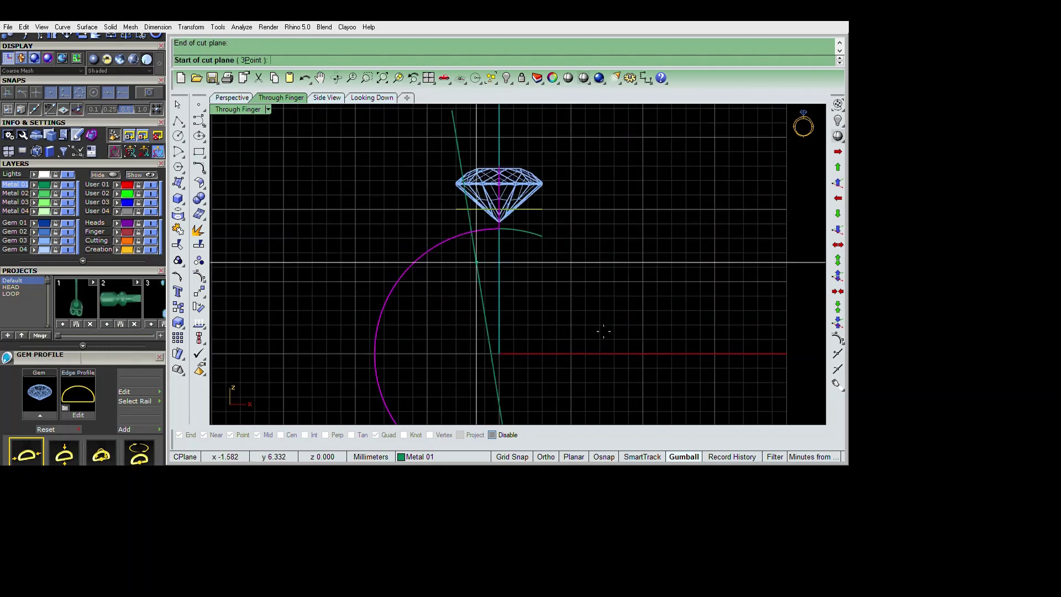
key(ctrl+alt+s)
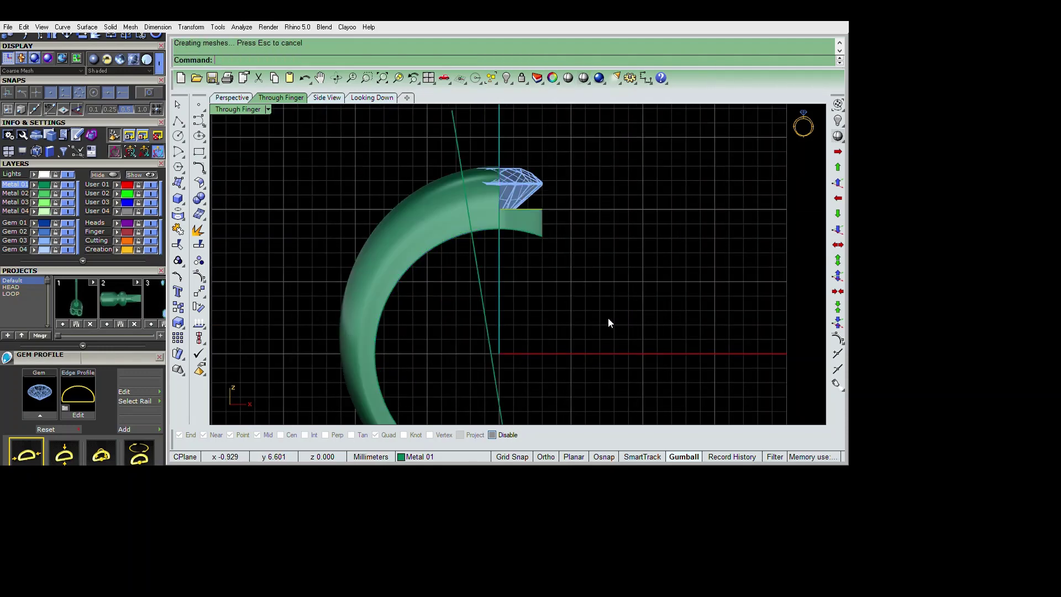
scroll(618, 307, down, 2)
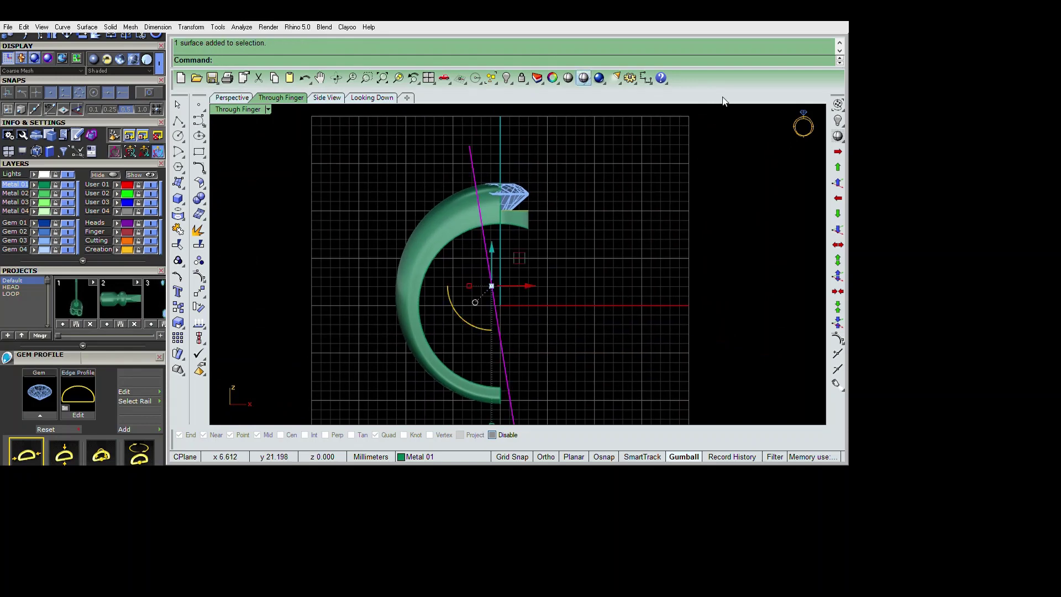
key(ctrl+alt+w)
scroll(603, 246, up, 3)
scroll(604, 247, up, 2)
Step: Move the cutting plane slightly further from the gem and restore four viewports
text(m)
key(Return)
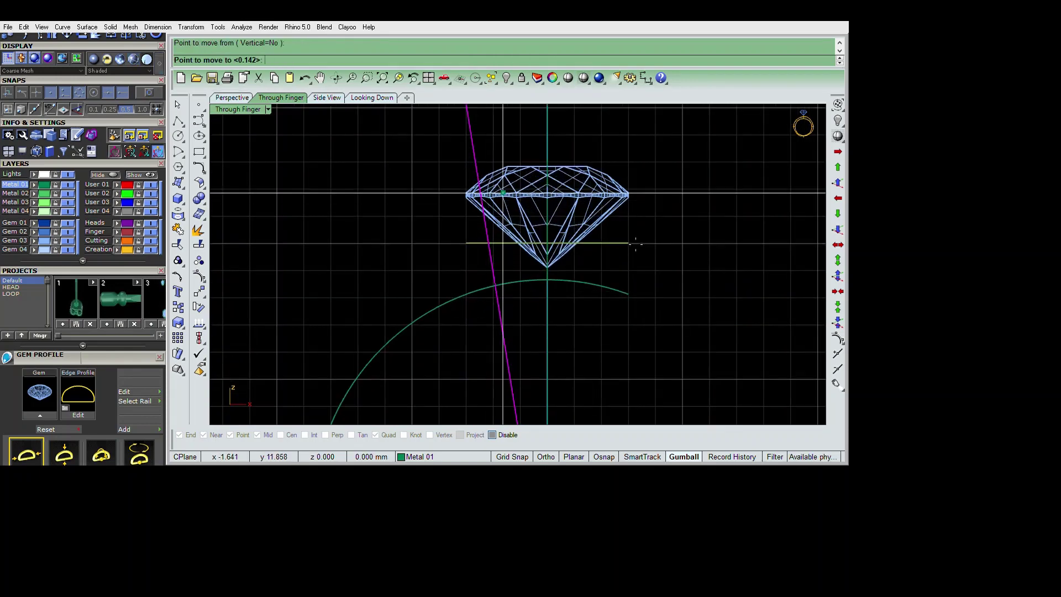
click(633, 241)
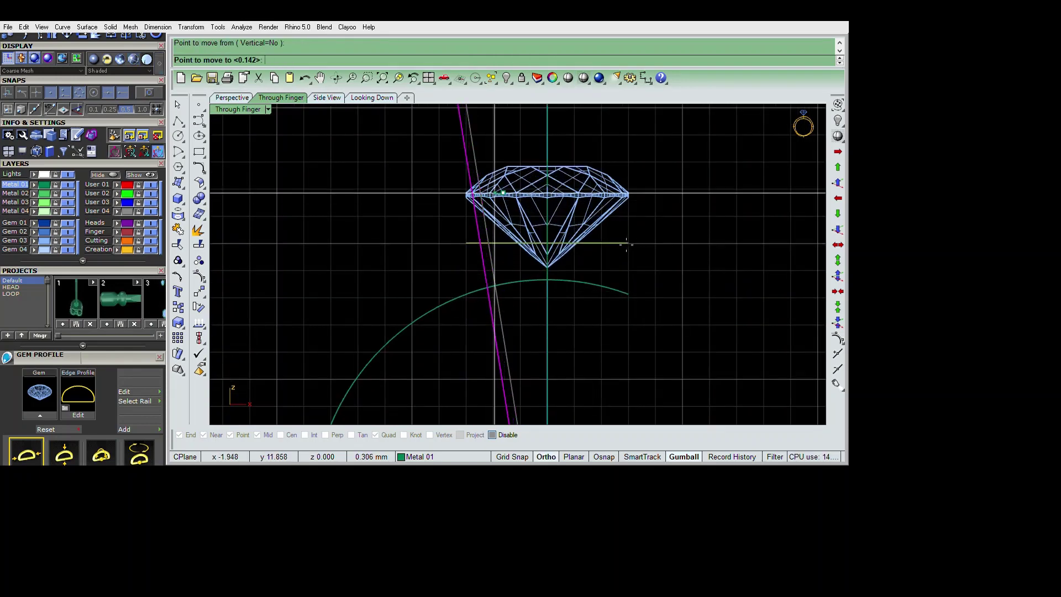
click(628, 243)
scroll(618, 247, down, 3)
scroll(474, 202, down, 3)
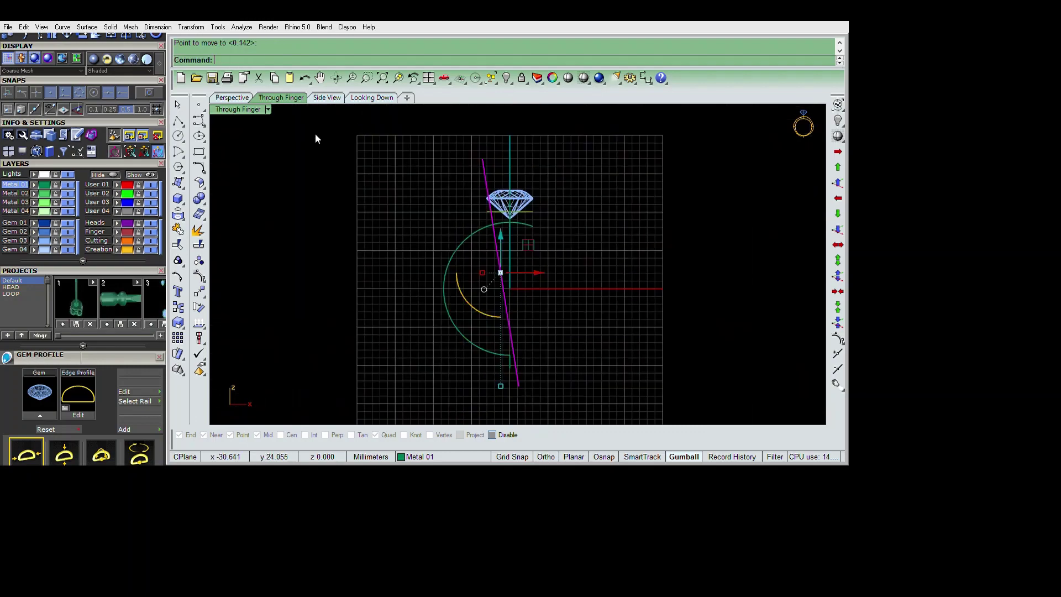
key(ctrl+m)
key(ctrl+m)
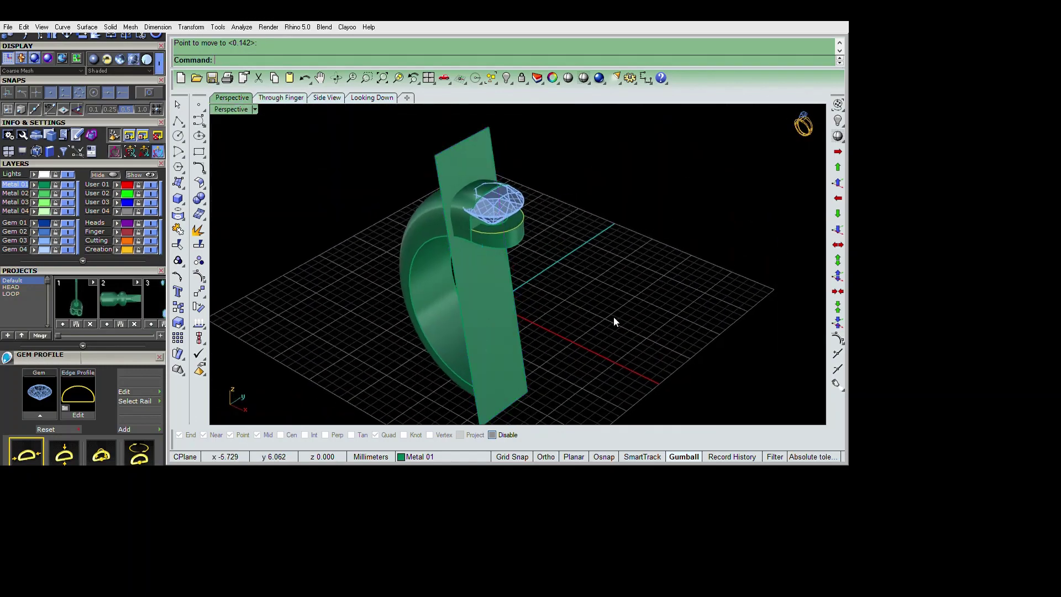
Step: Split the band with the vertical plane and delete the plane and unwanted piece
key(Return)
text(b)
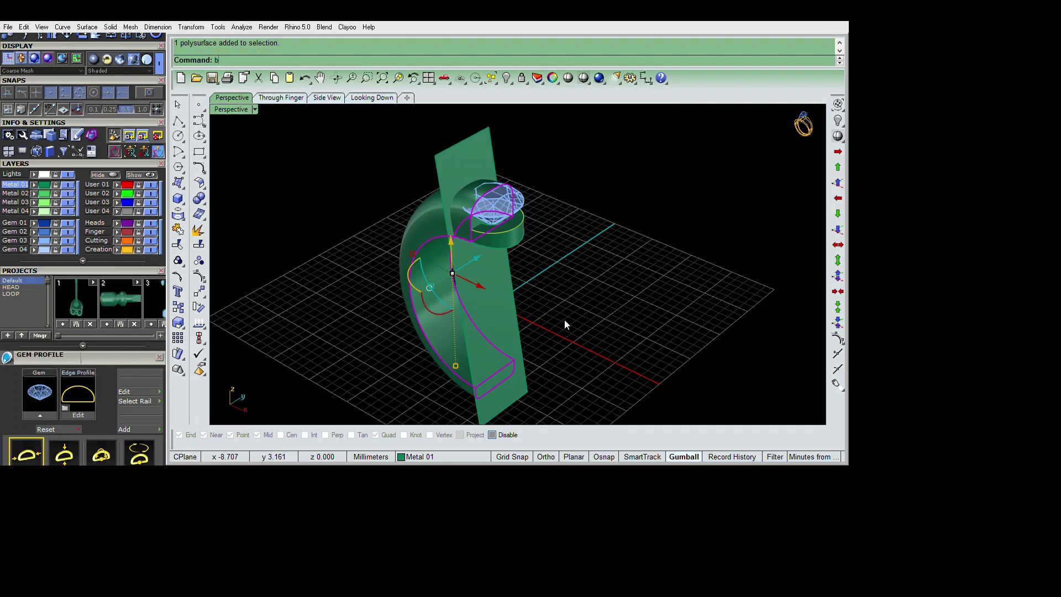
key(Return)
Step: Mirror the remaining half across the origin to complete the ring
key(Return)
scroll(570, 322, up, 3)
key(Delete)
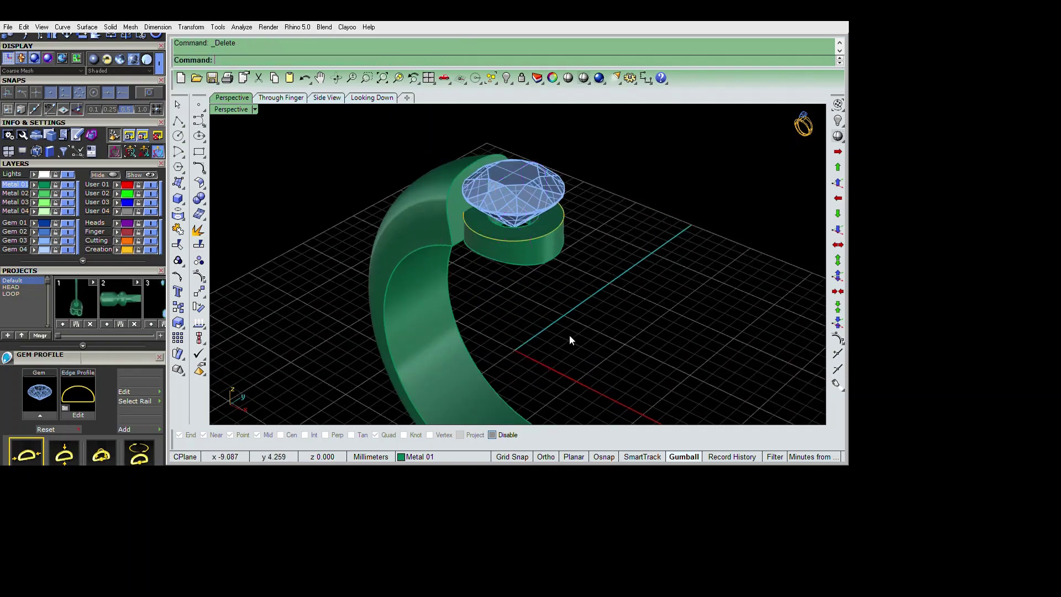
text(mirror)
key(Return)
right_drag(580, 312, 631, 342)
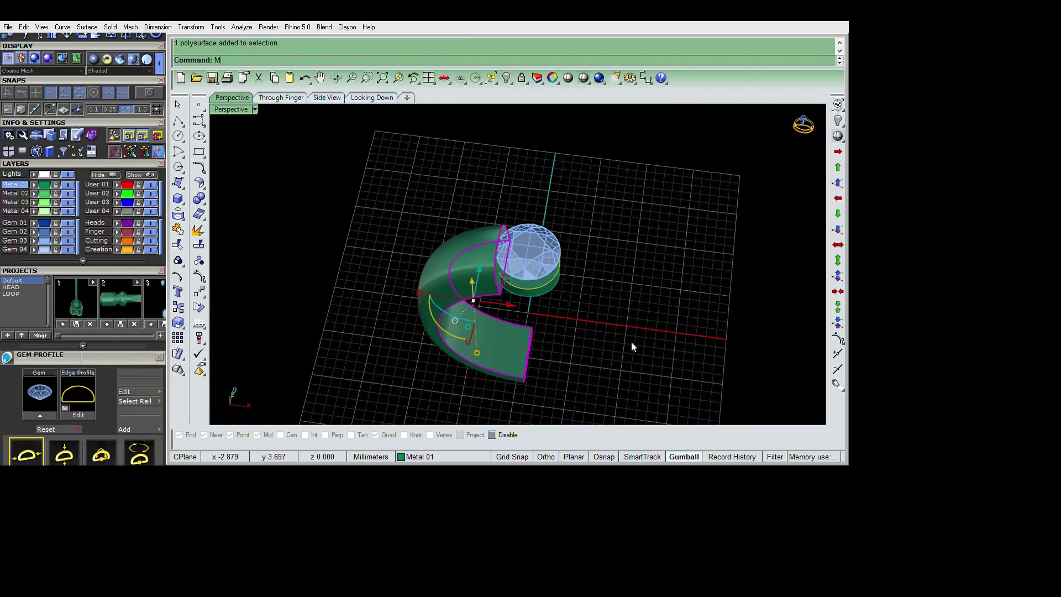
key(Return)
text(0)
key(Return)
click(712, 355)
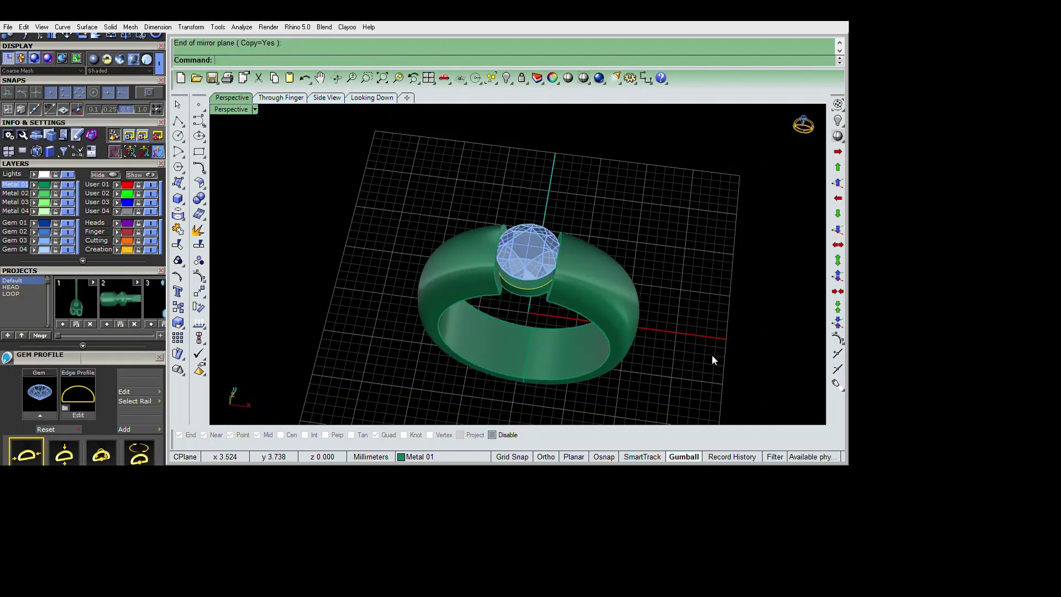
click(591, 361)
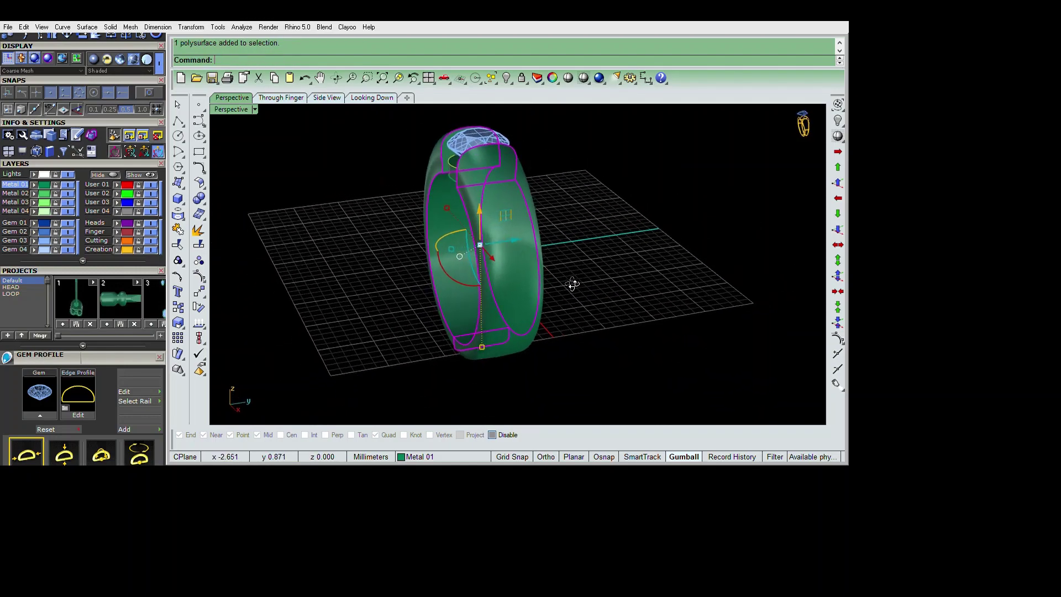
Step: Put a 2x2x2 control cage around the ring with CageEdit
right_drag(592, 361, 574, 320)
text(cageedit)
key(Return)
key(Return)
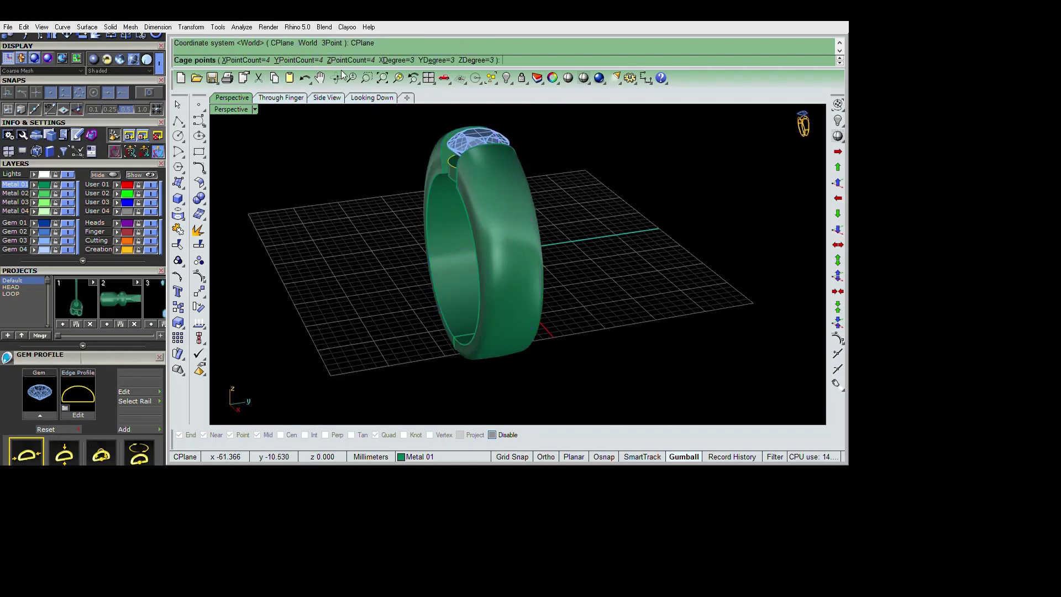
key(Return)
text(2)
key(Return)
text(2)
key(Return)
text(2)
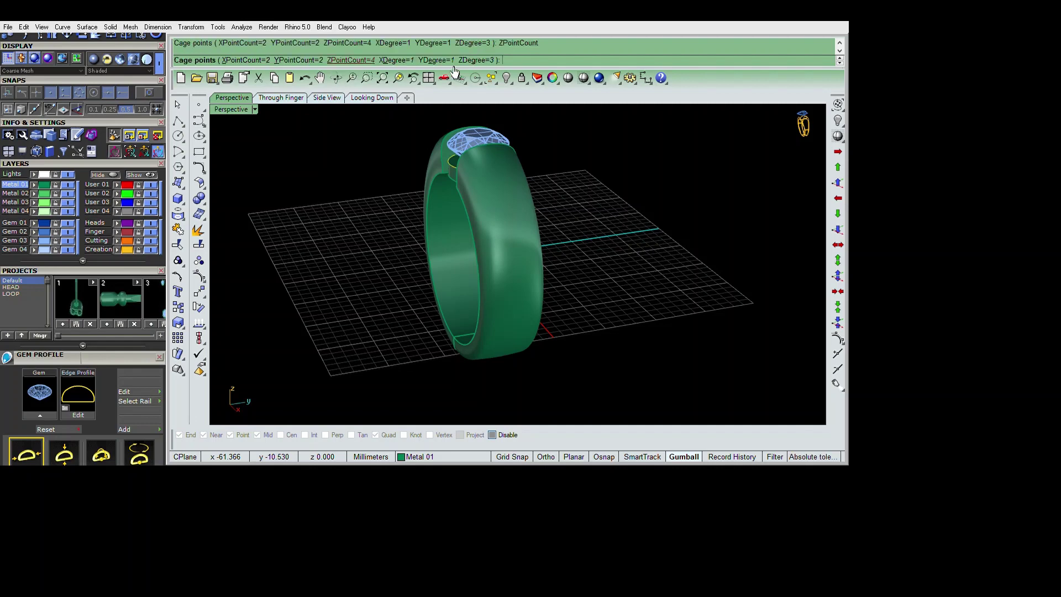
key(Return)
key(Return)
Step: Pull the four bottom cage points inward in shaded Side view to narrow the band's bottom
right_drag(581, 391, 416, 323)
drag(417, 323, 547, 387)
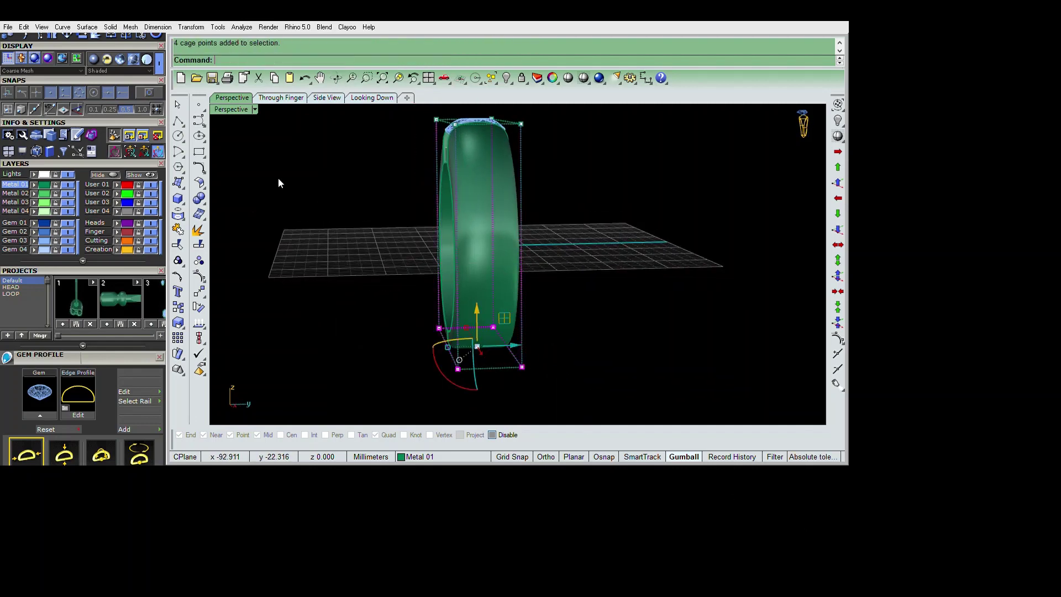
key(ctrl+m)
click(664, 334)
key(ctrl+m)
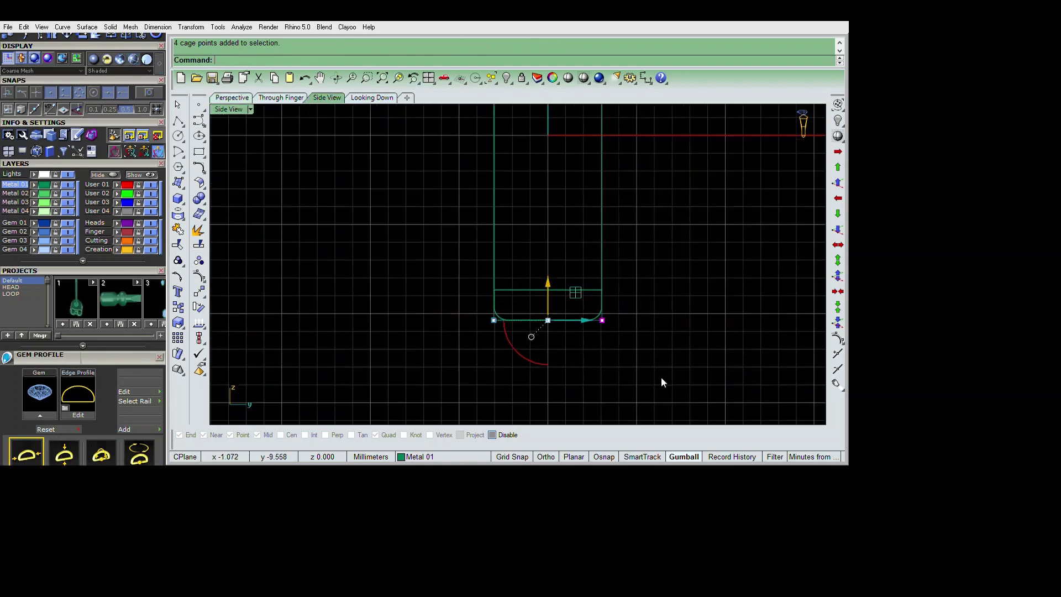
key(ctrl+alt+s)
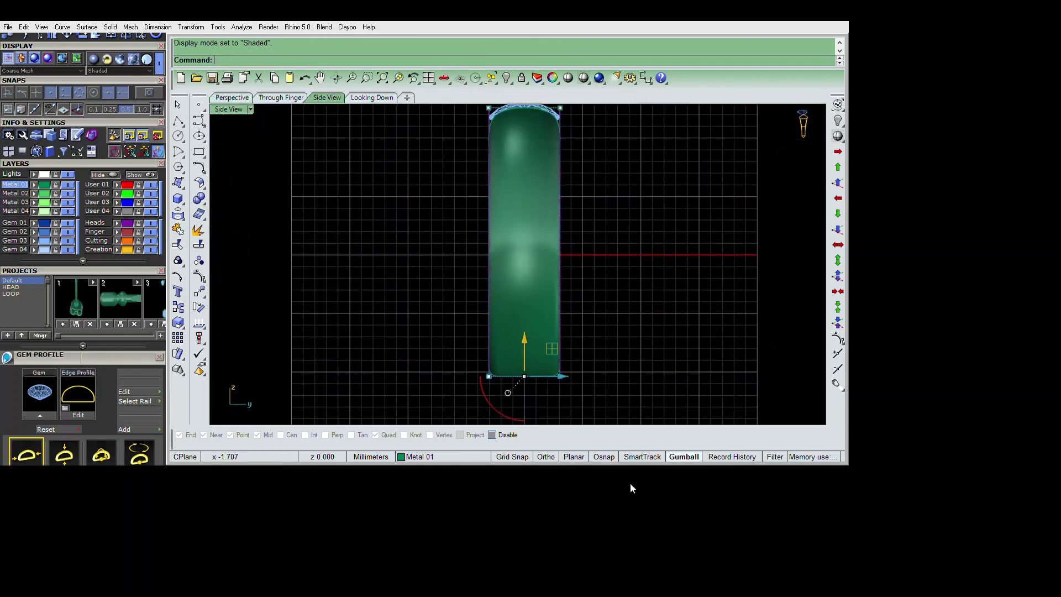
drag(609, 469, 635, 466)
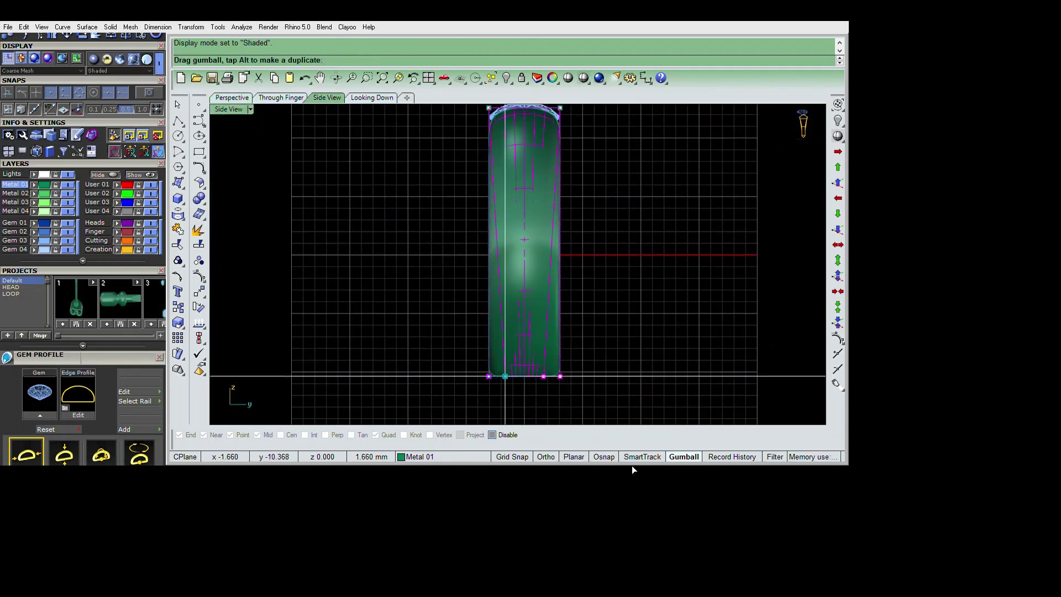
Step: Drag the top cage points outward to widen the band under the stone
scroll(626, 349, up, 1)
scroll(600, 214, up, 2)
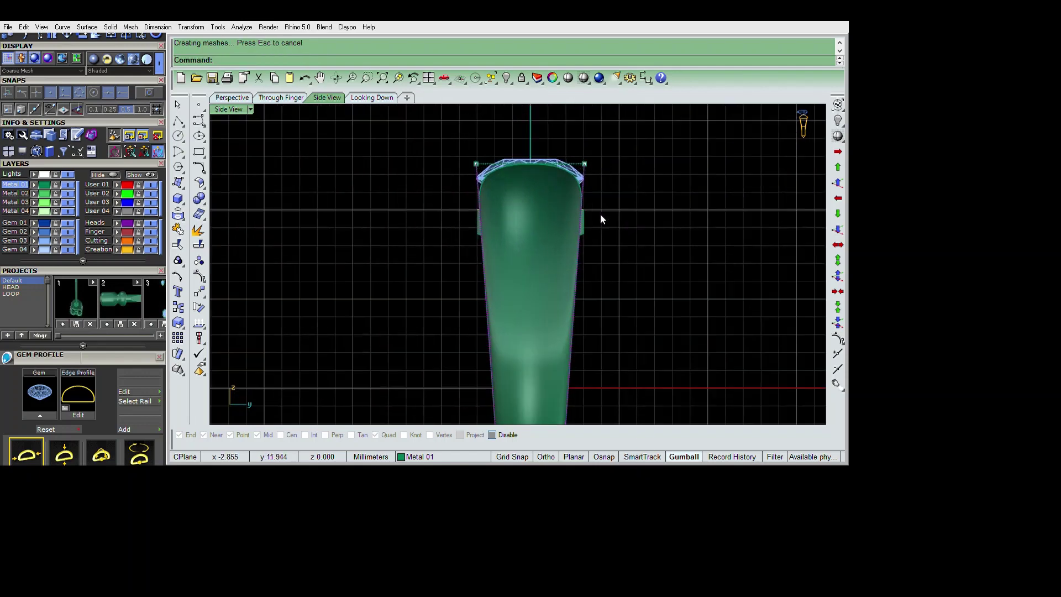
scroll(589, 234, up, 2)
drag(459, 158, 494, 185)
shift+drag(608, 154, 658, 192)
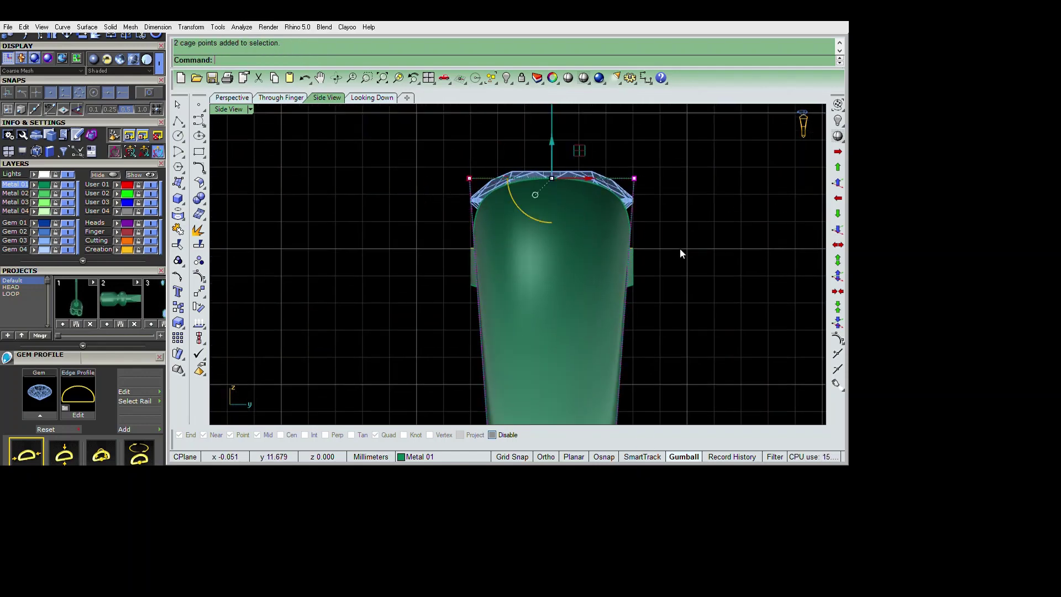
scroll(591, 227, up, 1)
drag(585, 212, 616, 216)
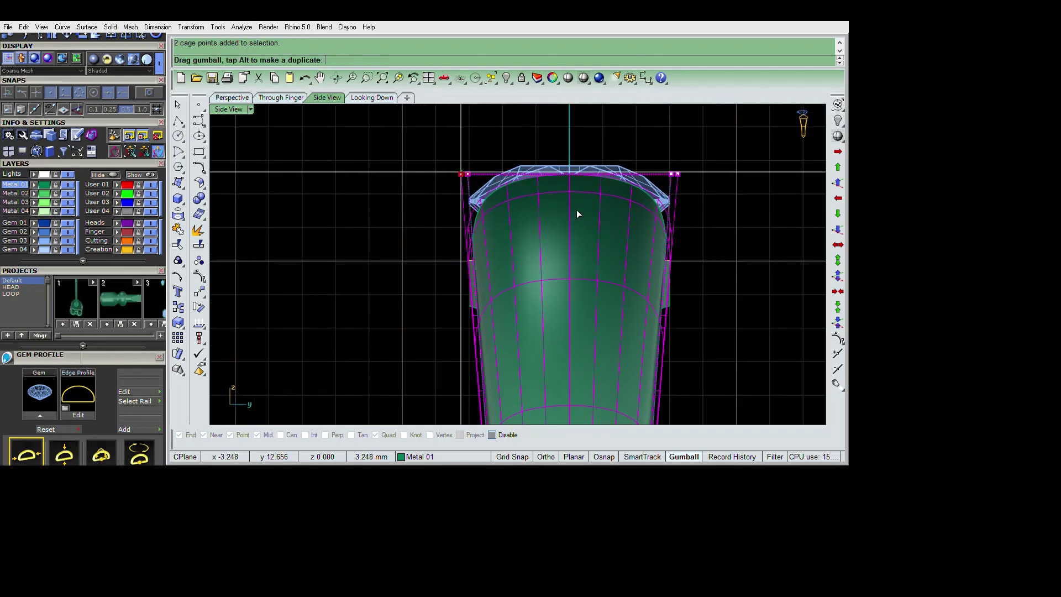
scroll(616, 216, down, 4)
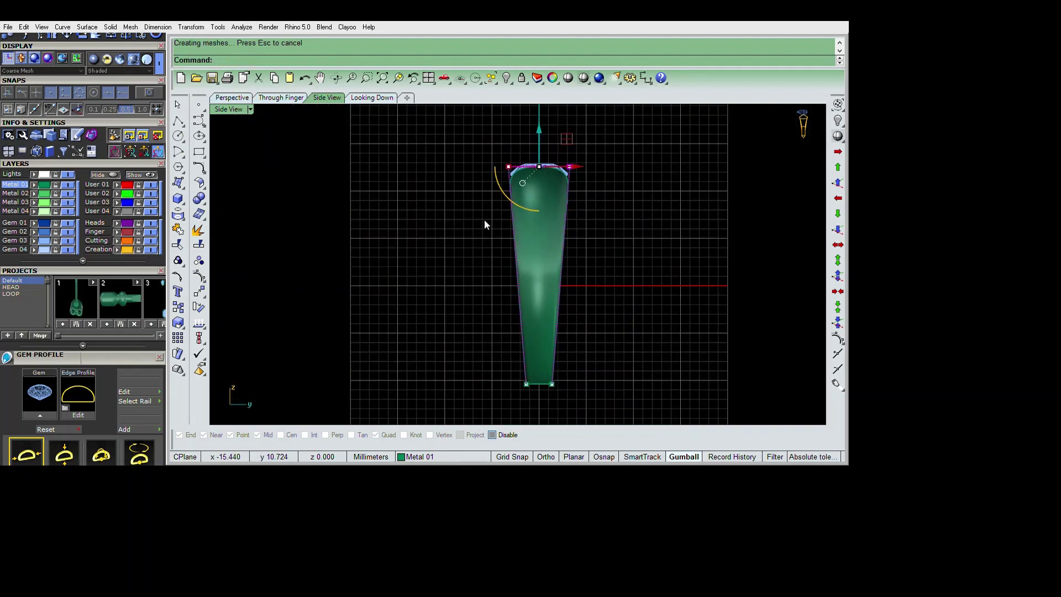
key(ctrl+m)
key(ctrl+m)
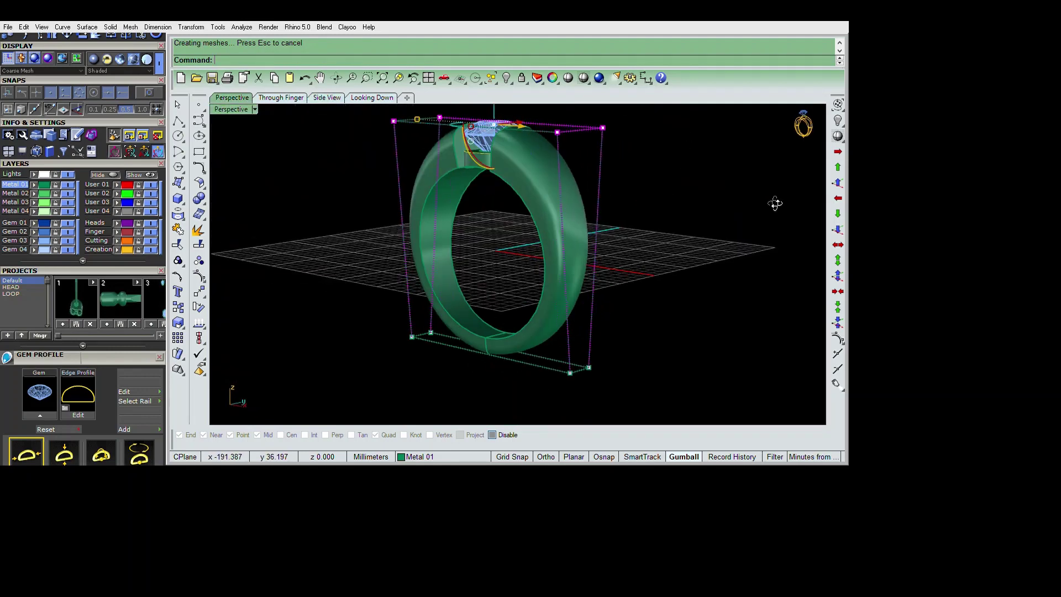
Step: Drag the bezel and diamond down with the gumball into the top of the band
right_drag(681, 252, 687, 249)
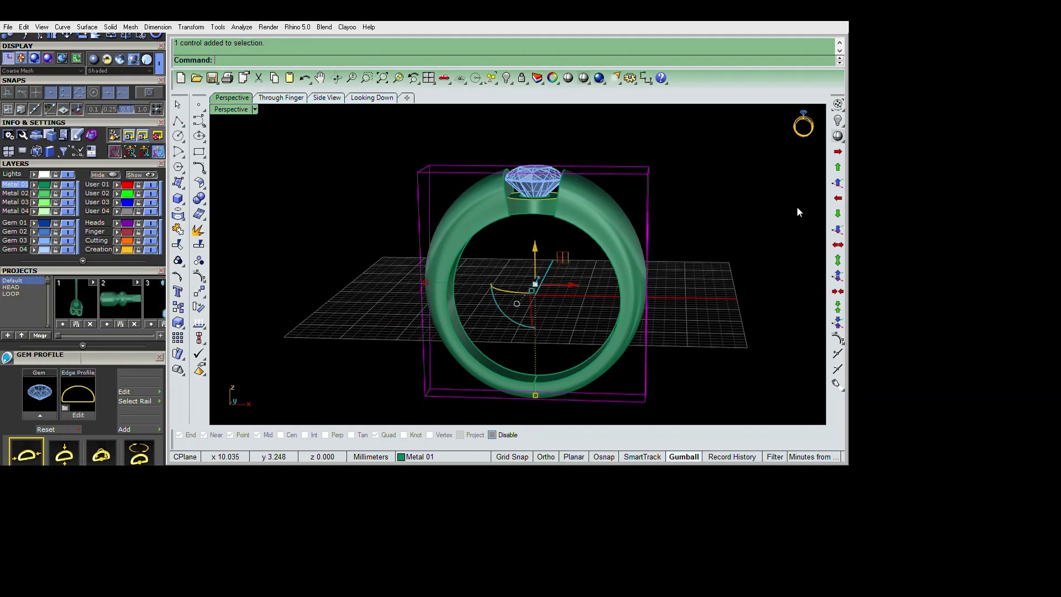
mouse_move(796, 206)
right_down()
mouse_move(731, 294)
mouse_move(696, 303)
right_up()
scroll(707, 280, up, 5)
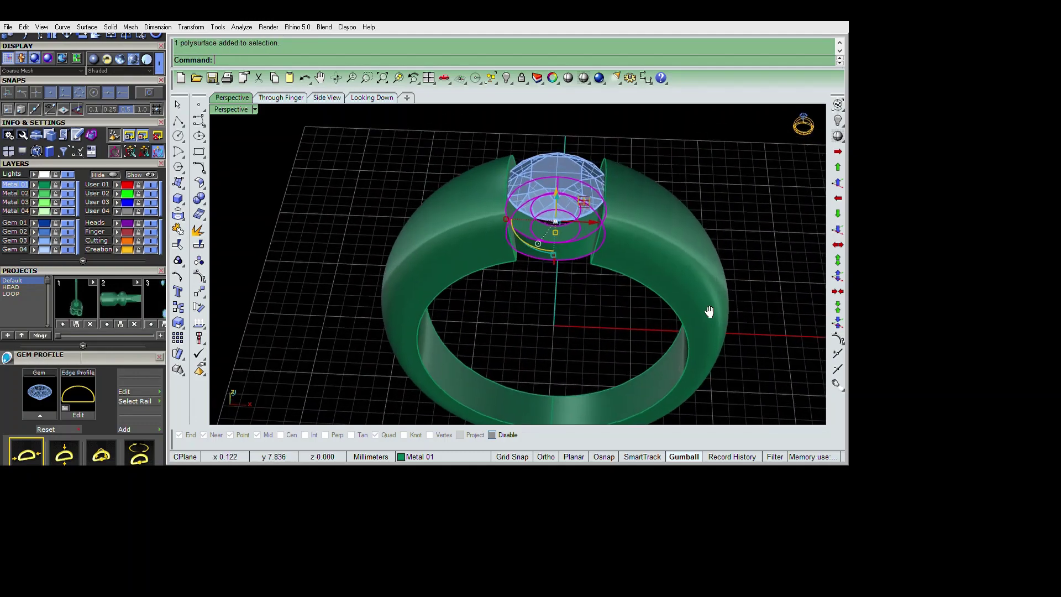
click(614, 273)
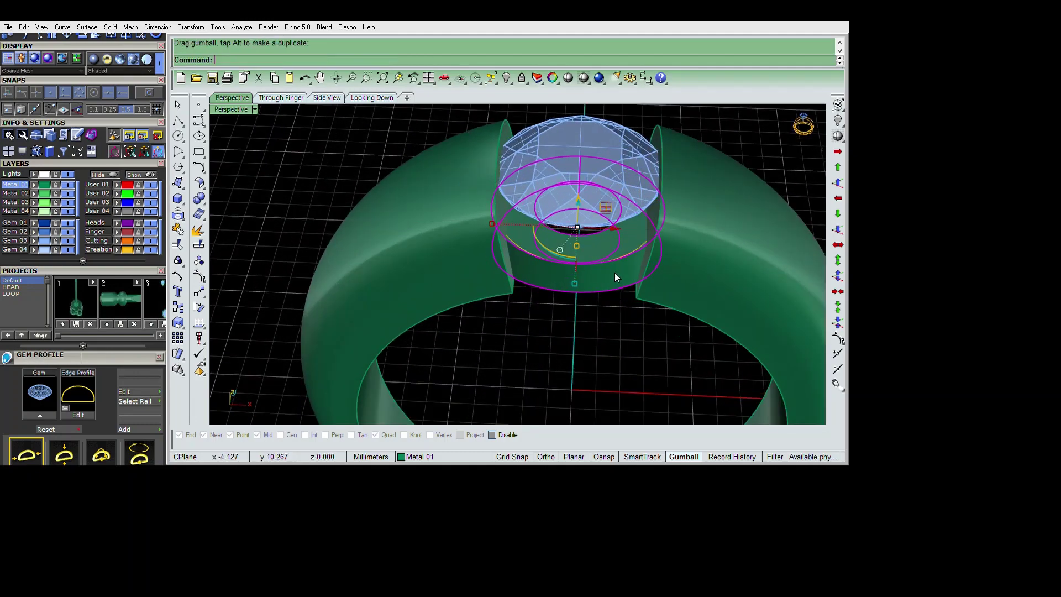
mouse_move(614, 273)
right_down()
mouse_move(724, 369)
mouse_move(706, 238)
mouse_move(741, 302)
mouse_move(751, 434)
mouse_move(731, 256)
mouse_move(758, 227)
right_up()
Step: Fillet both inner edges of the band with a 0.5 mm radius using FilletEdge
text(FilletEdge)
key(Return)
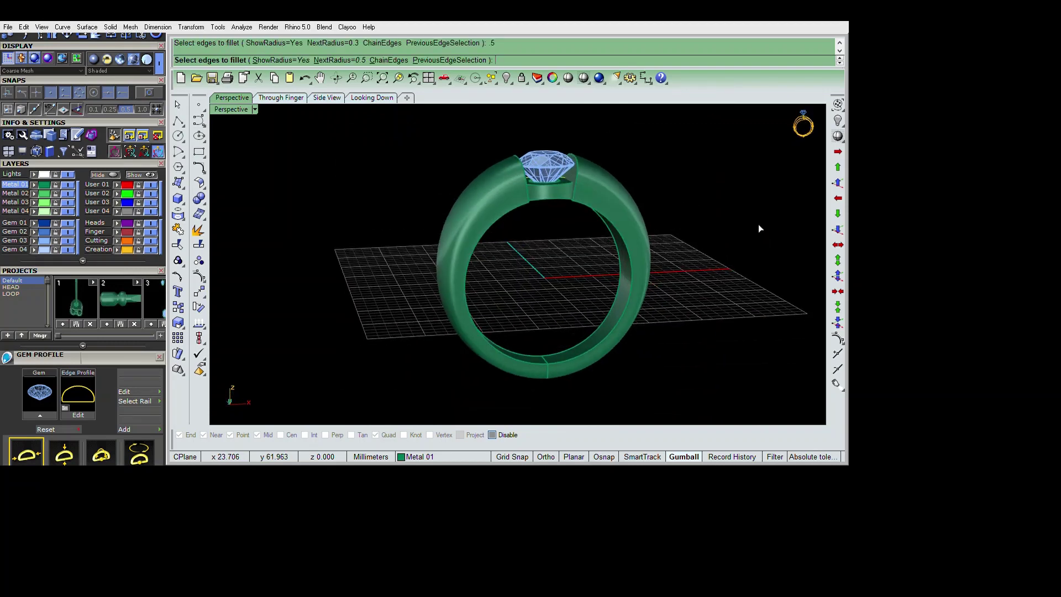
key(Return)
key(Return)
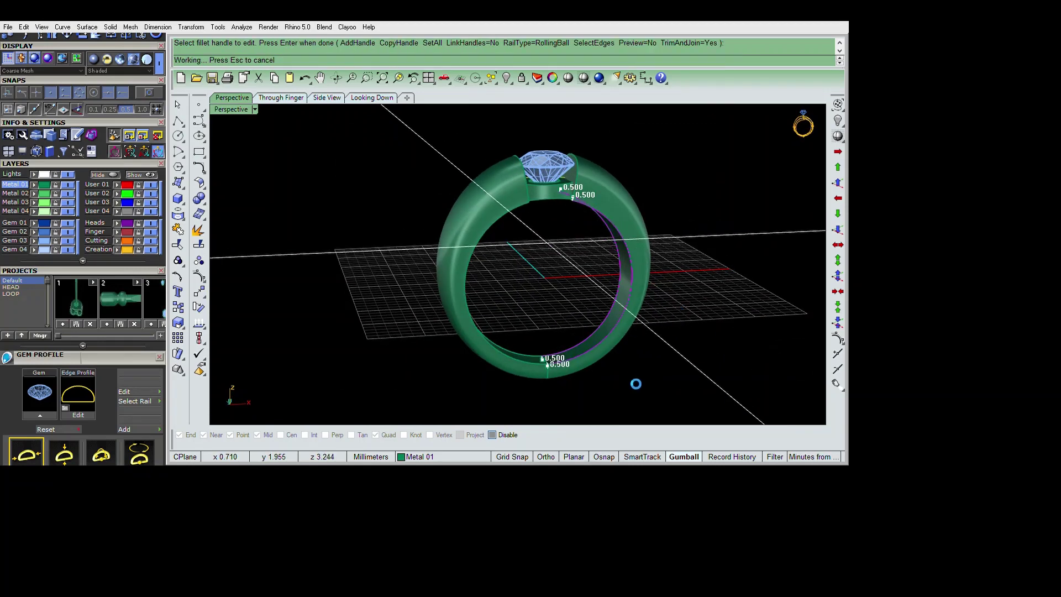
key(Return)
click(588, 319)
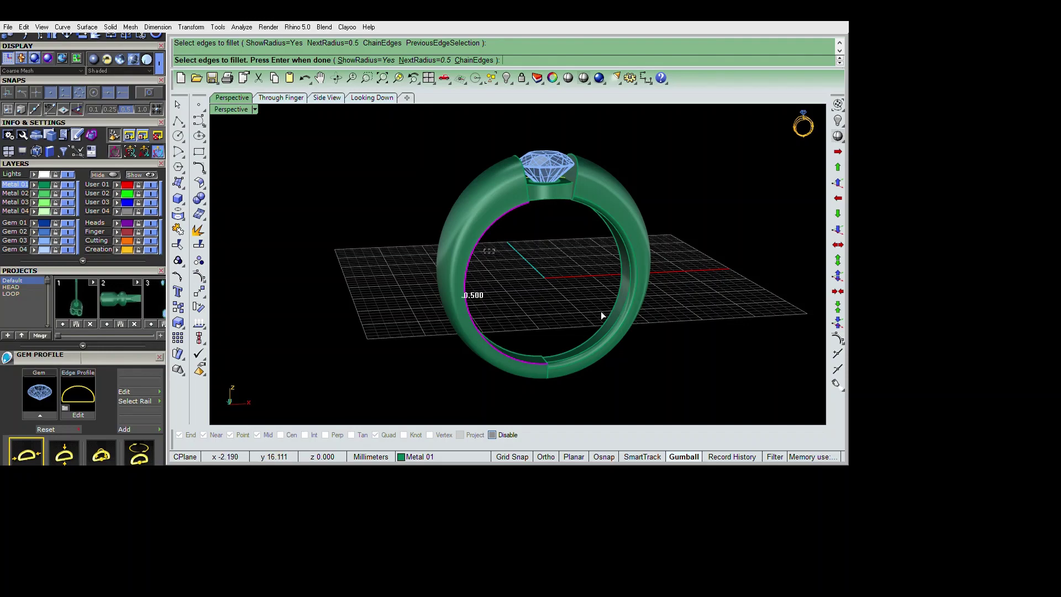
key(Return)
key(Return)
scroll(685, 246, up, 2)
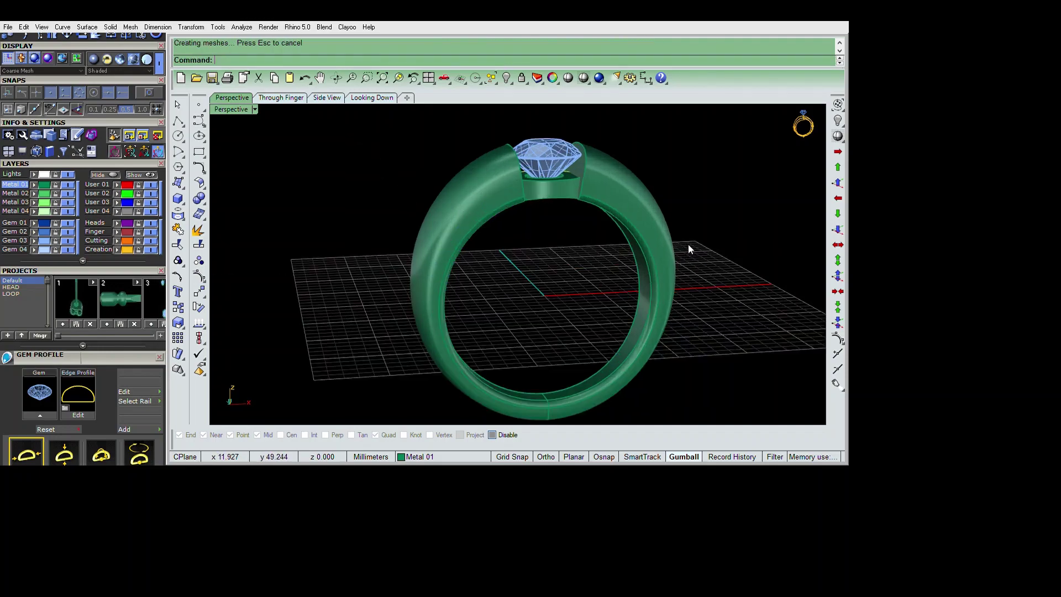
Step: Orbit around the ring and preview it fully shaded
scroll(684, 273, down, 3)
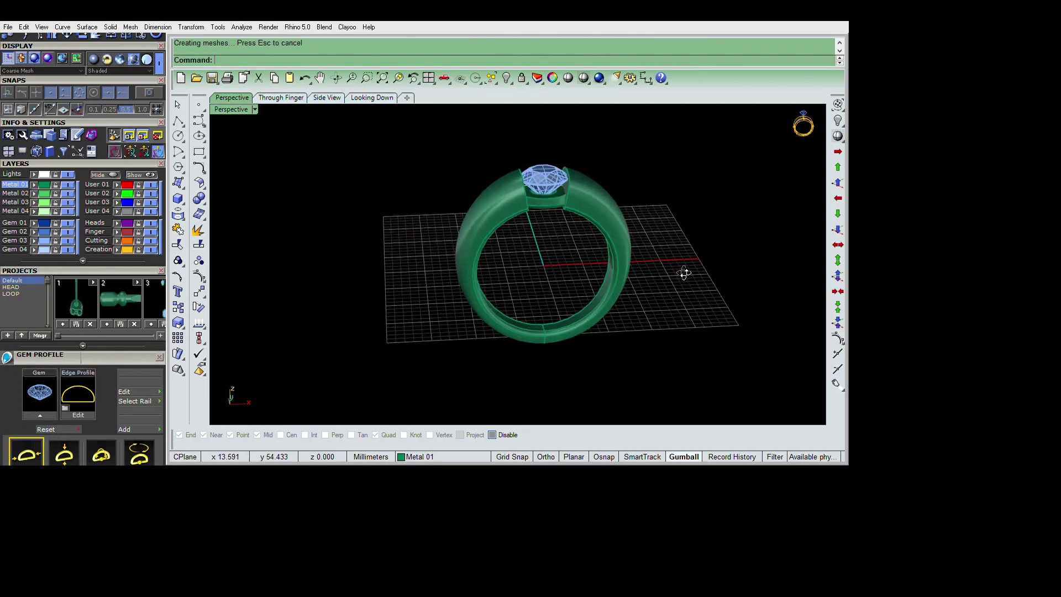
right_drag(683, 273, 670, 407)
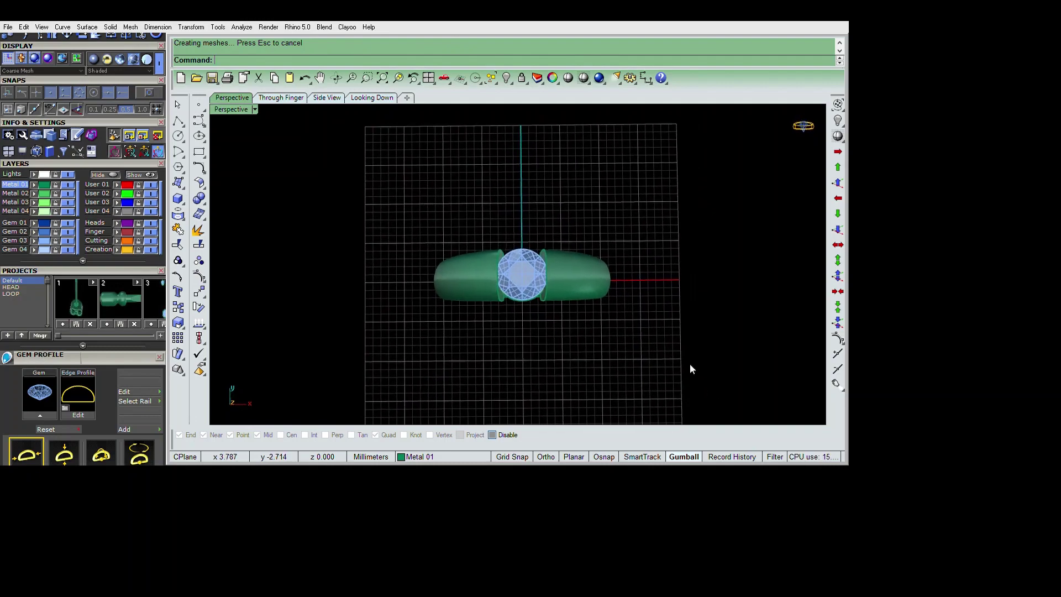
right_drag(690, 364, 734, 344)
click(568, 77)
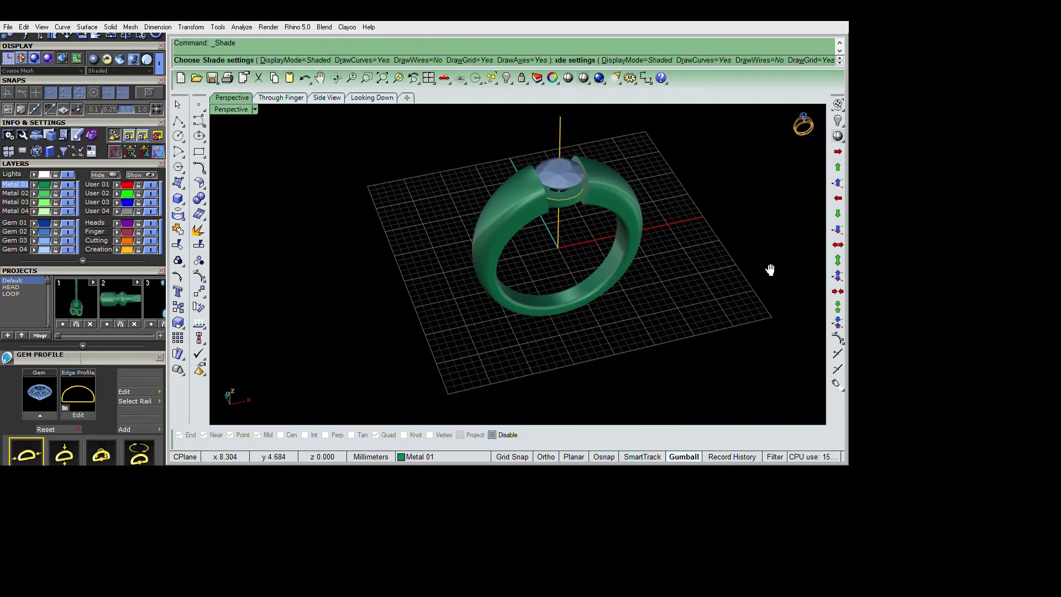
right_drag(770, 270, 793, 284)
key(Return)
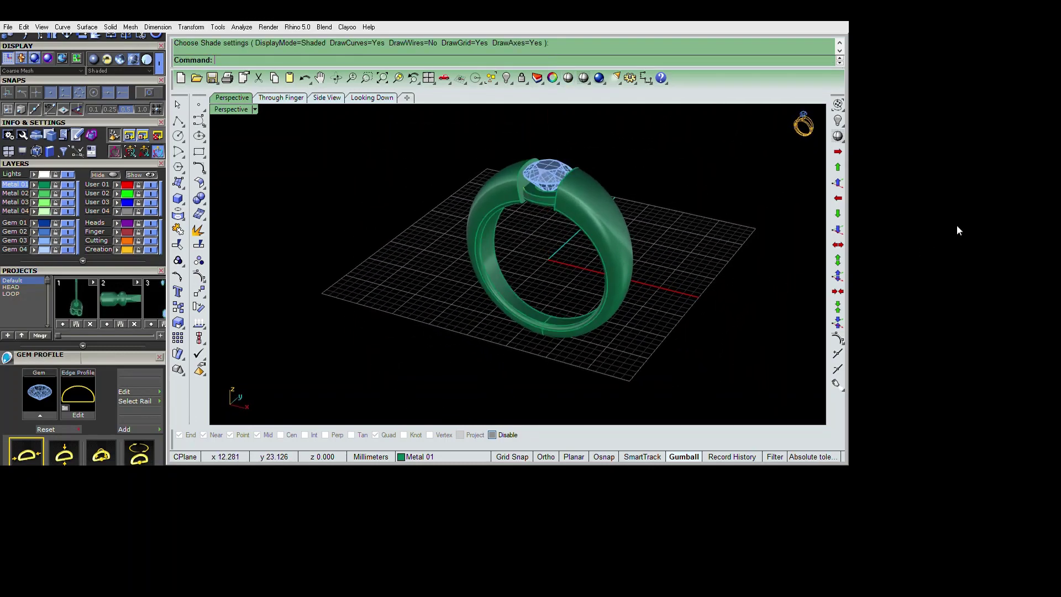
Step: Delete the leftover object and switch the display to Working Shade
key(Delete)
right_drag(752, 225, 506, 233)
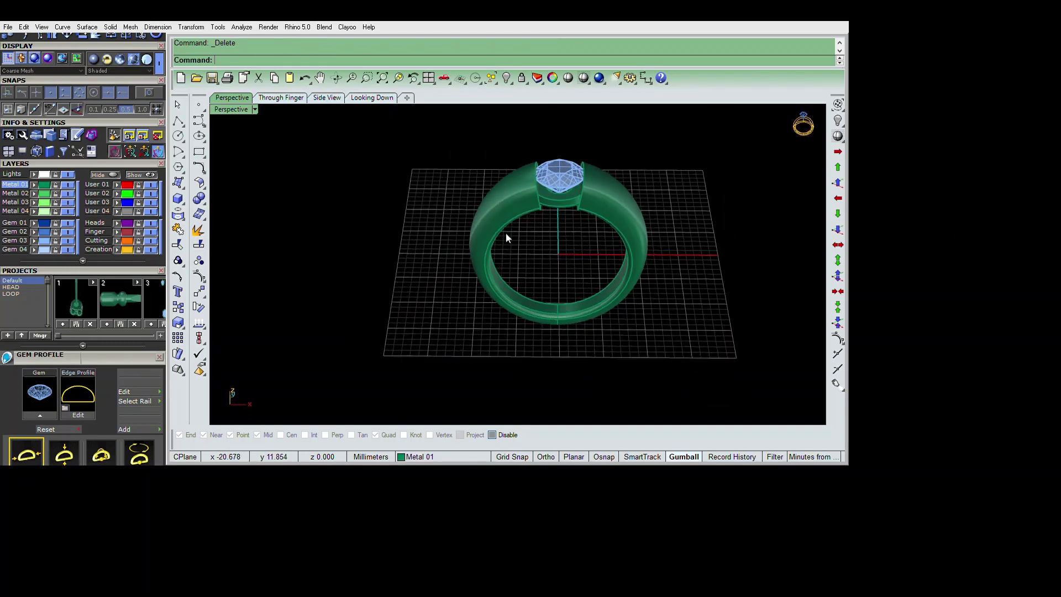
click(141, 68)
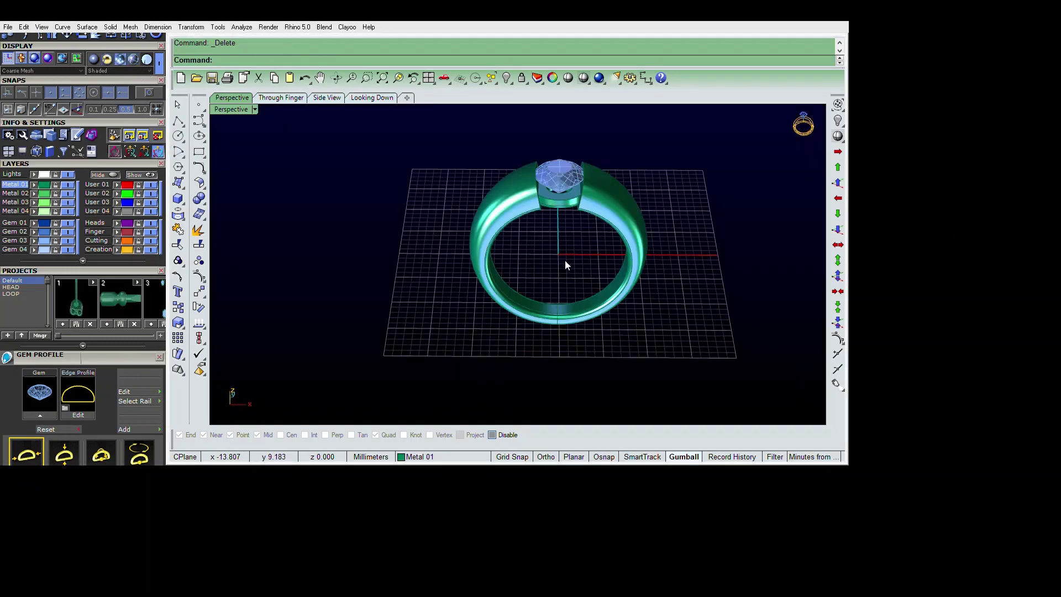
mouse_move(565, 259)
right_down()
mouse_move(668, 267)
mouse_move(656, 294)
mouse_move(794, 289)
mouse_move(712, 304)
mouse_move(788, 268)
mouse_move(798, 242)
mouse_move(783, 339)
mouse_move(789, 463)
mouse_move(581, 433)
mouse_move(681, 403)
mouse_move(615, 339)
mouse_move(592, 296)
mouse_move(695, 330)
mouse_move(502, 273)
right_up()
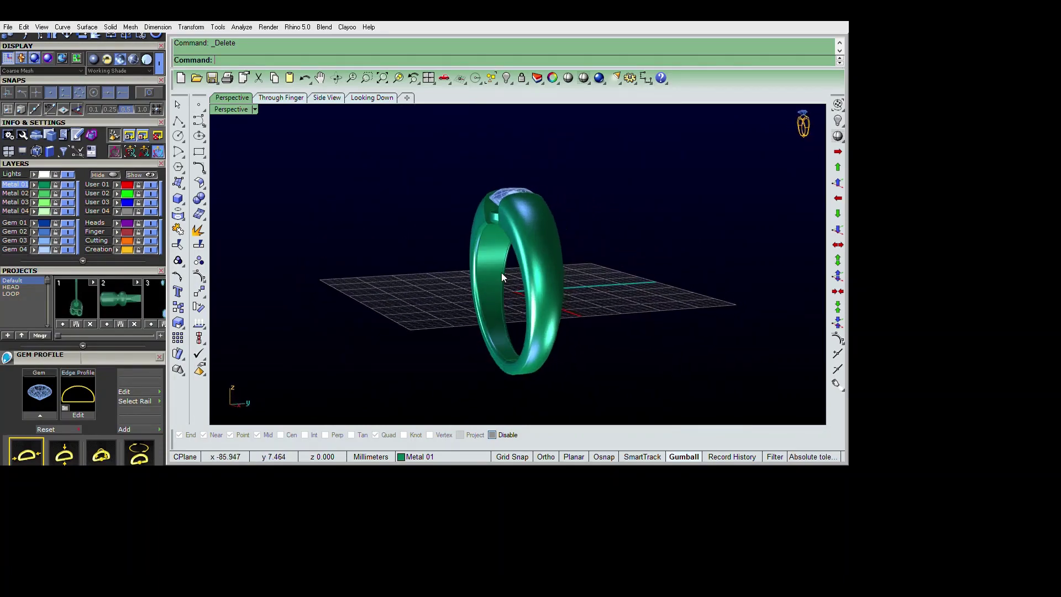